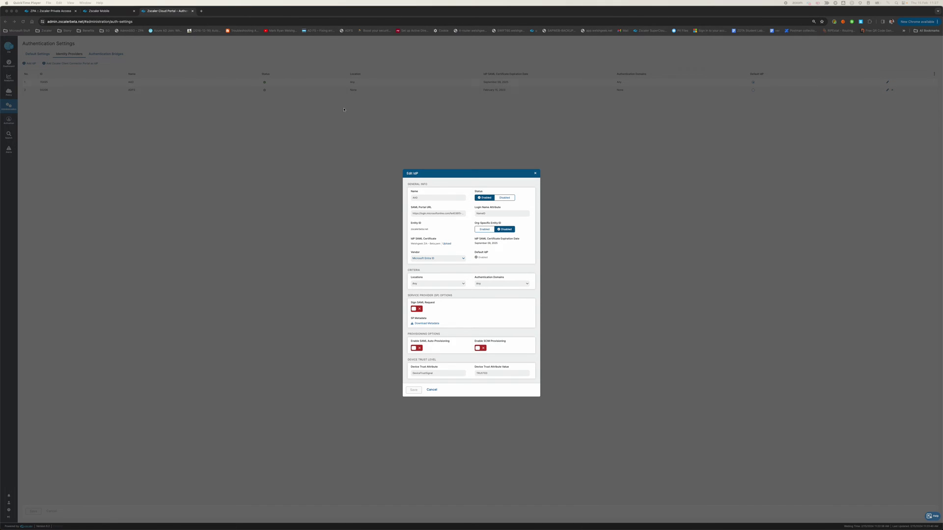
Select and review the identity provider's SAML portal URL in the Edit IdP dialog
click(421, 215)
drag(414, 215, 470, 214)
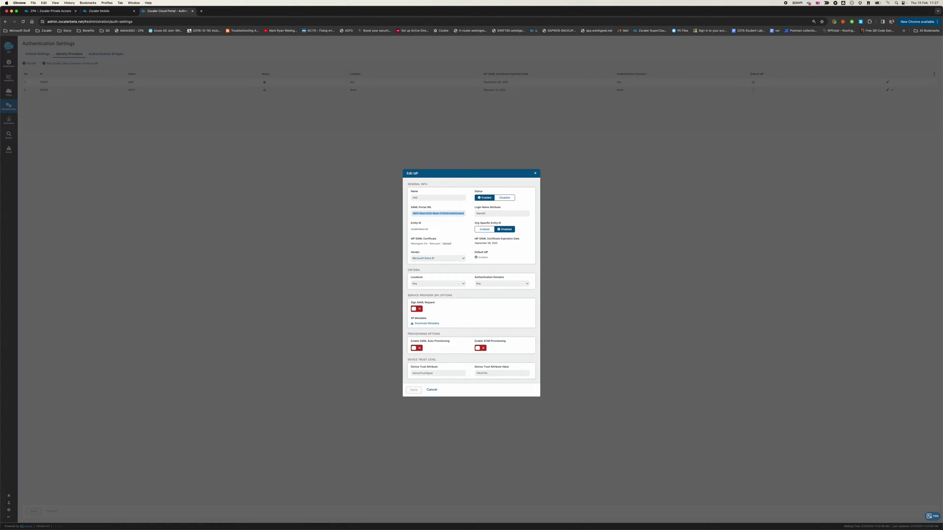
click(449, 224)
Expand the AAD identity provider's SAML and certificate details in Zscaler Private Access
click(49, 12)
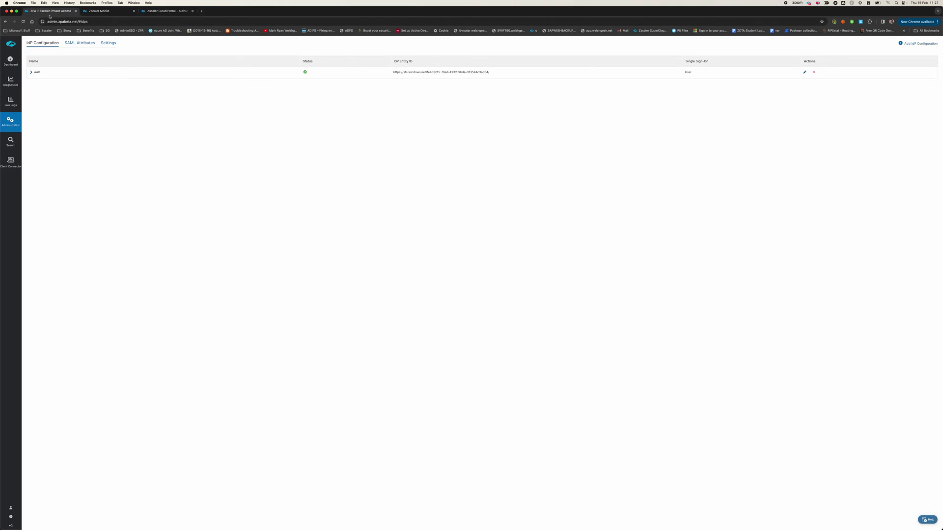
click(30, 72)
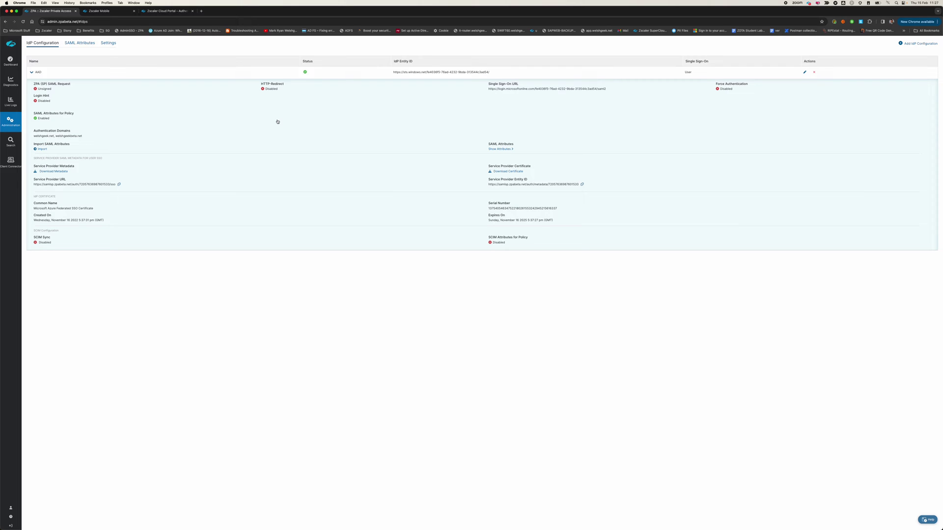
key(super+Tab)
key(super+Tab)
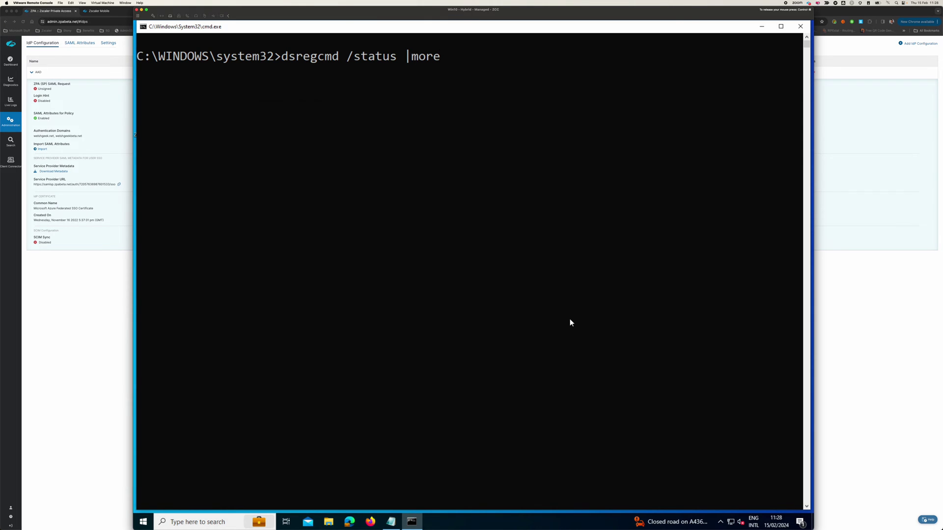
Run dsregcmd /status and page through the output, highlighting the AzureAdPrt YES value
key(Return)
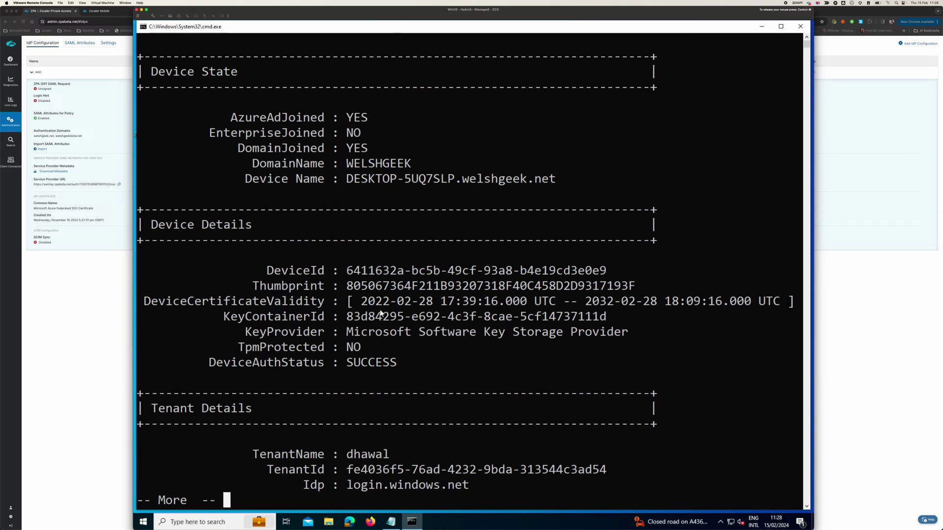
key(space)
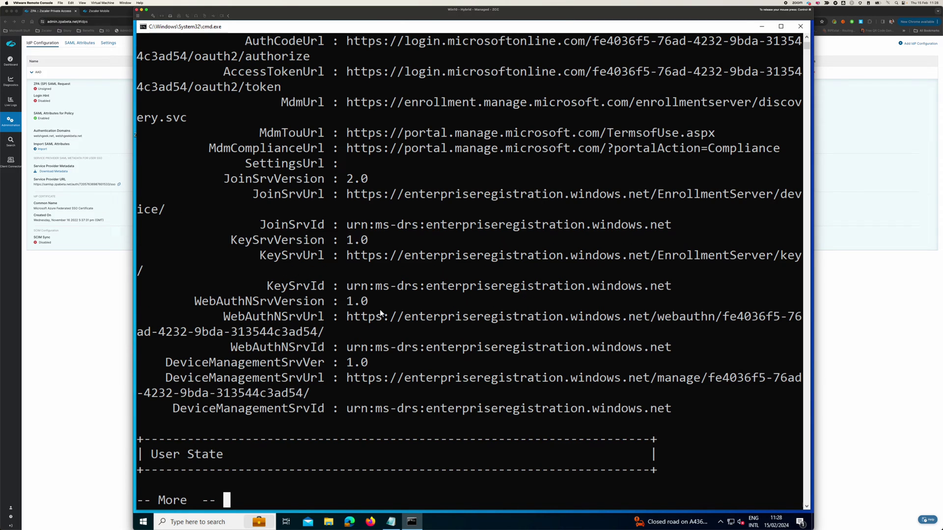
key(space)
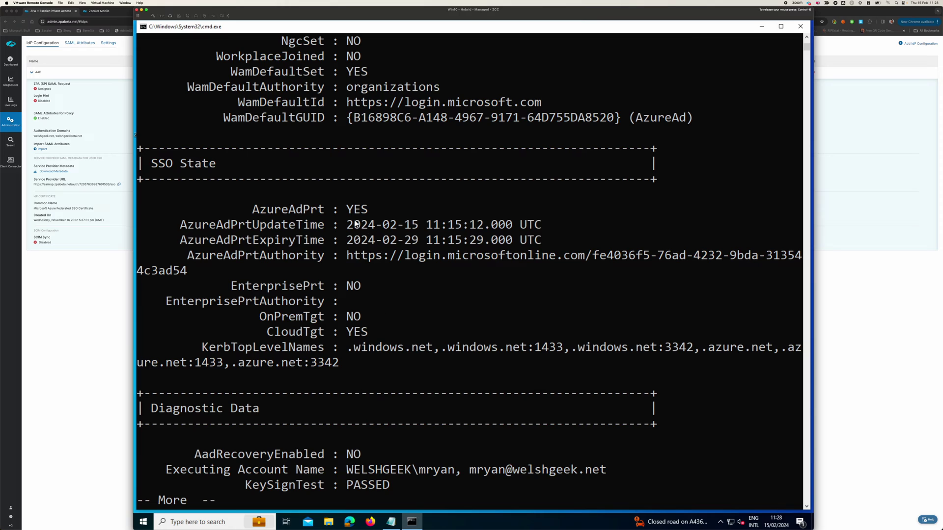
drag(347, 210, 373, 214)
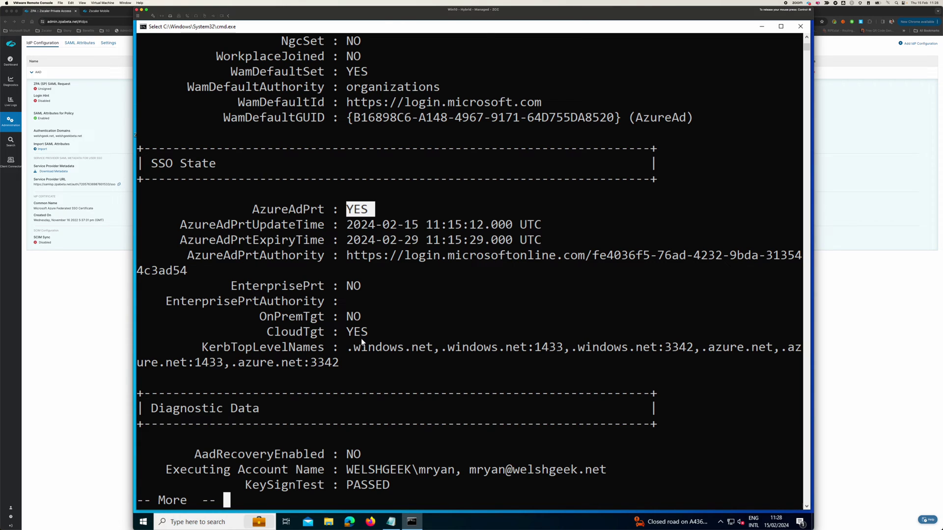
key(space)
key(space)
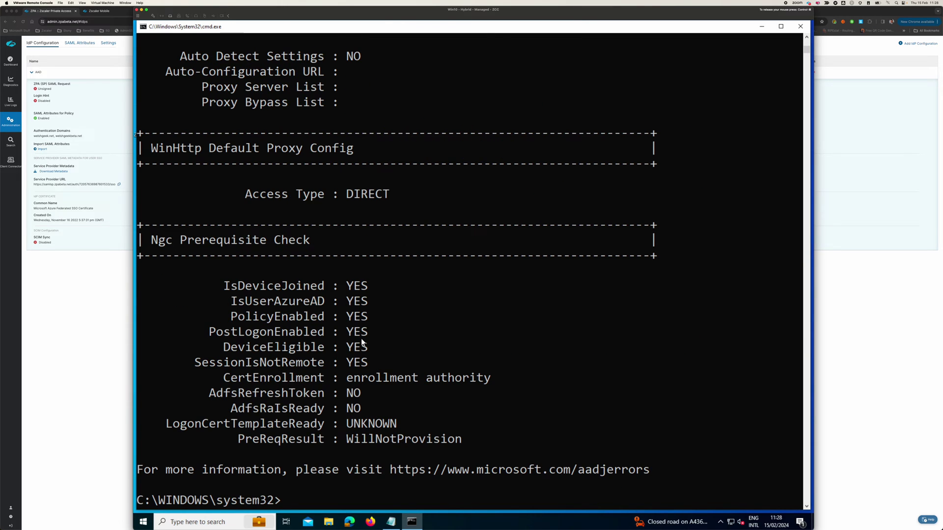
Minimize the command prompt and open Edge to see which profile is signed in
click(761, 26)
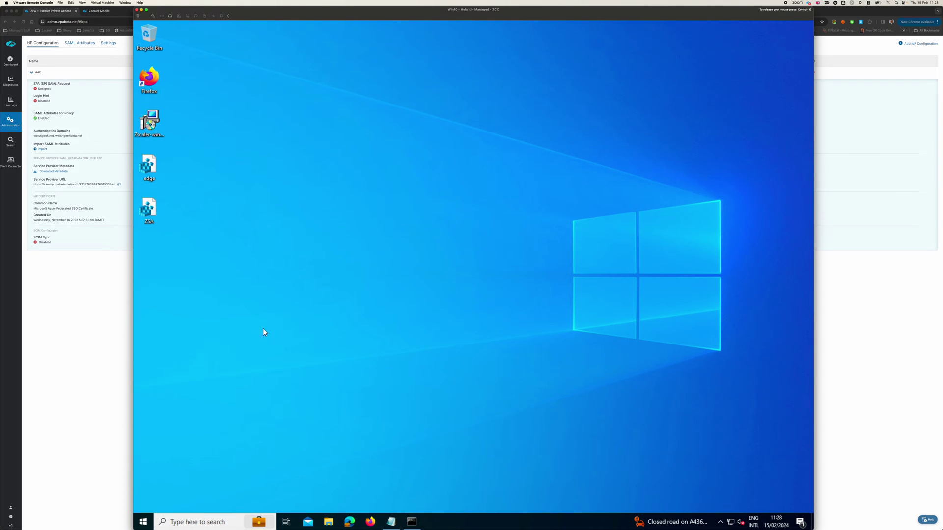
click(349, 522)
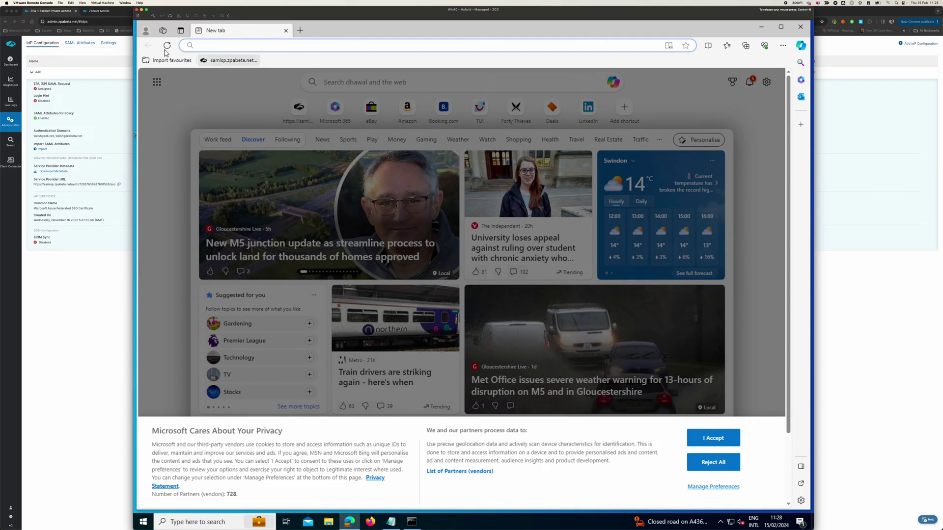
click(145, 30)
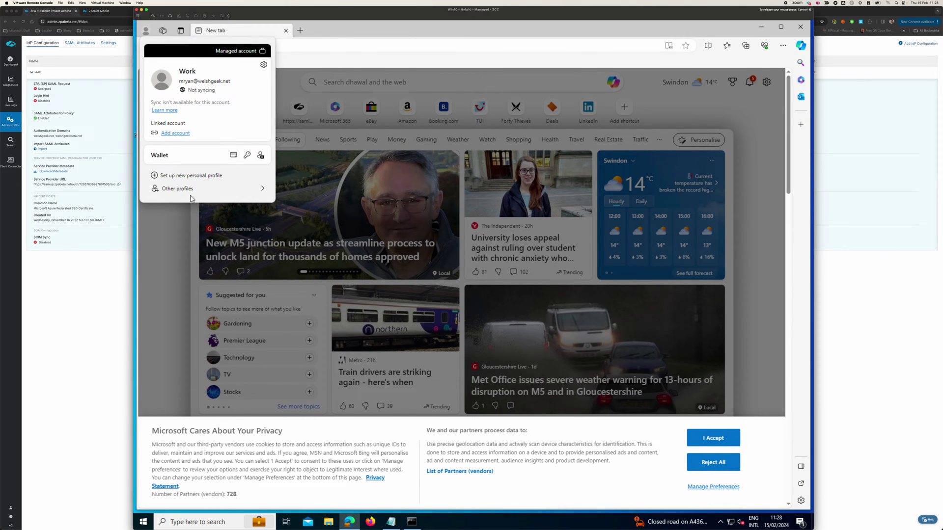
Show the connected work account's connection info under Settings > Access work or school
click(143, 521)
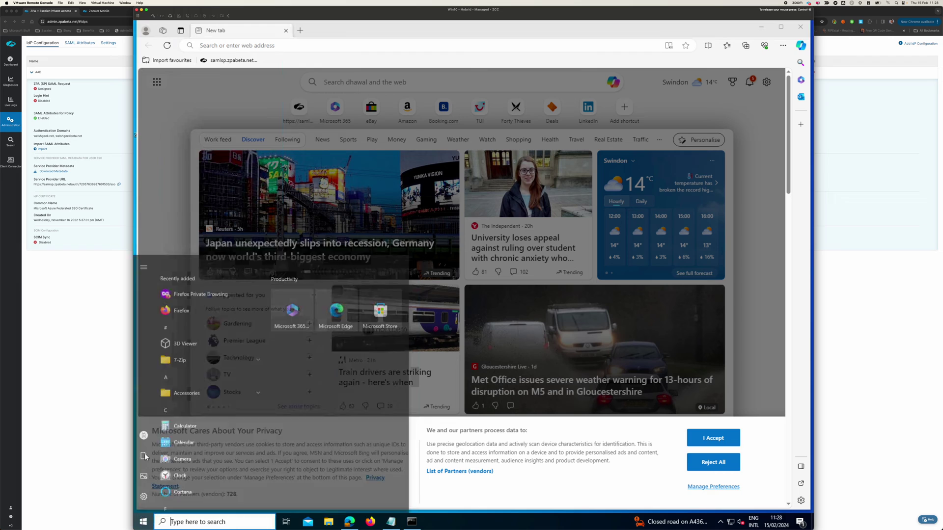
mouse_move(145, 457)
click(148, 421)
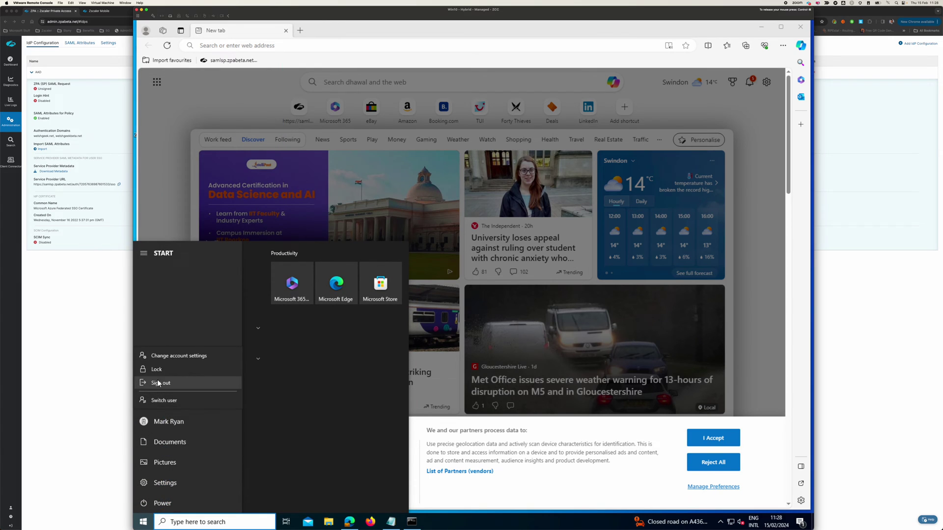
click(173, 357)
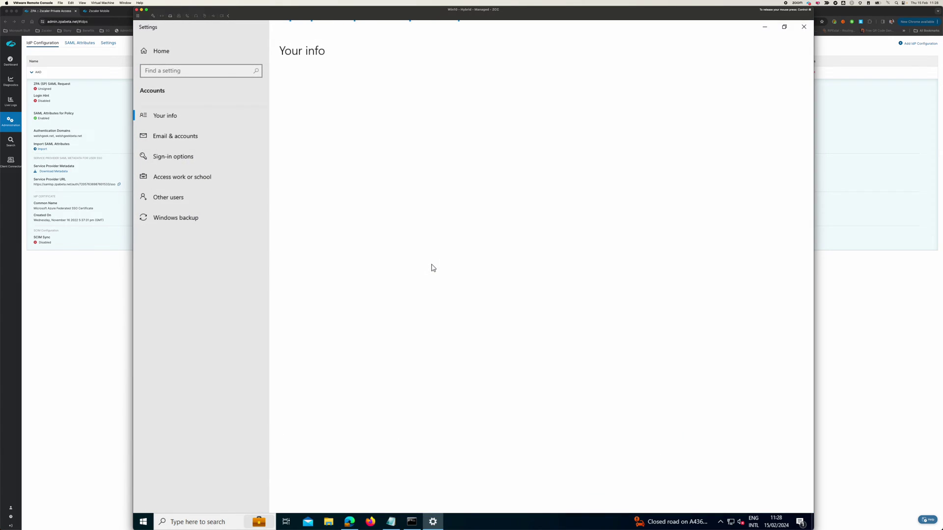
click(182, 157)
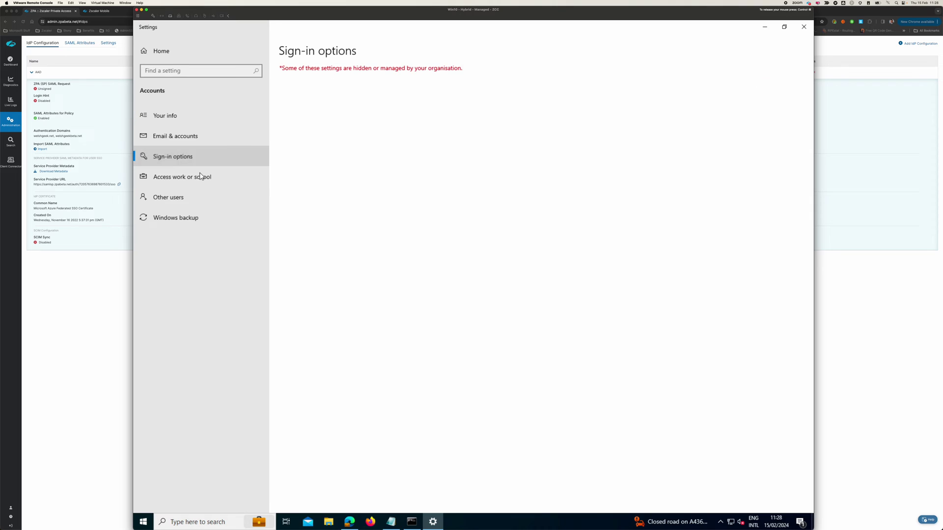
click(200, 176)
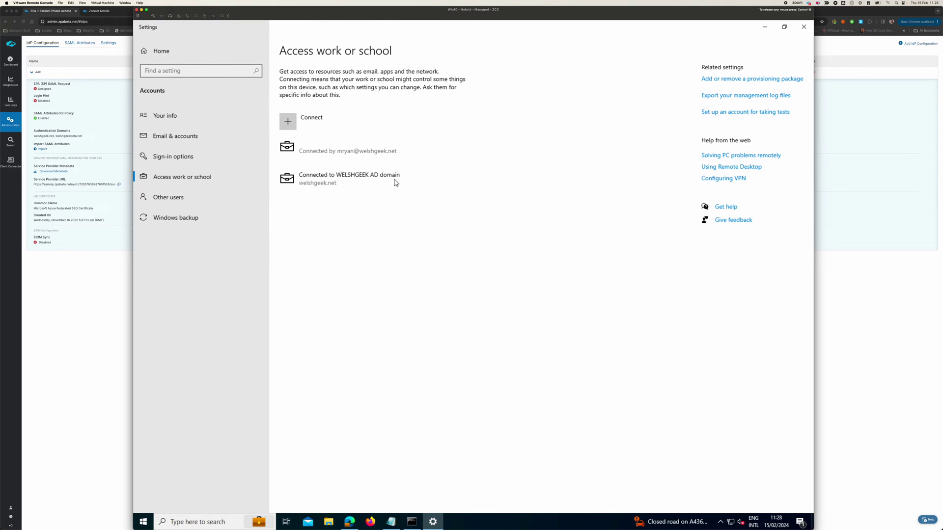
click(399, 156)
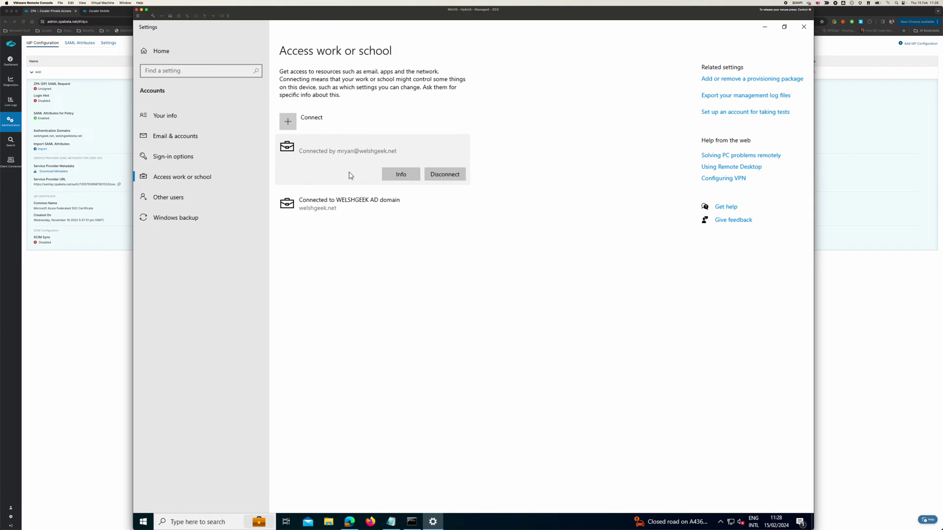
click(388, 175)
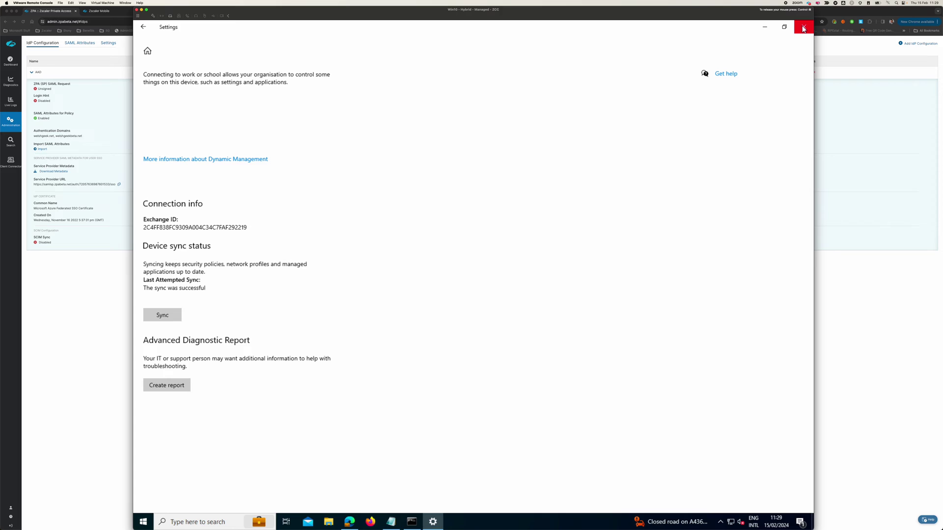
click(803, 28)
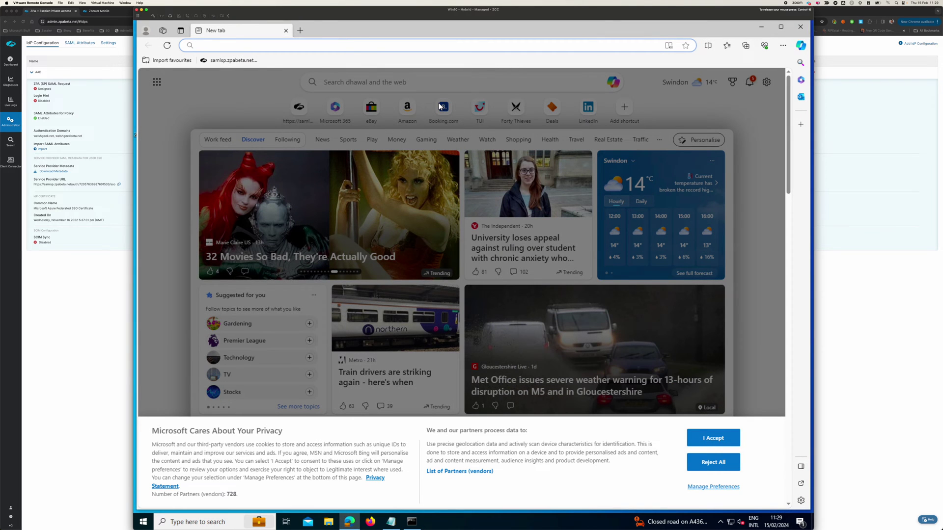
click(145, 31)
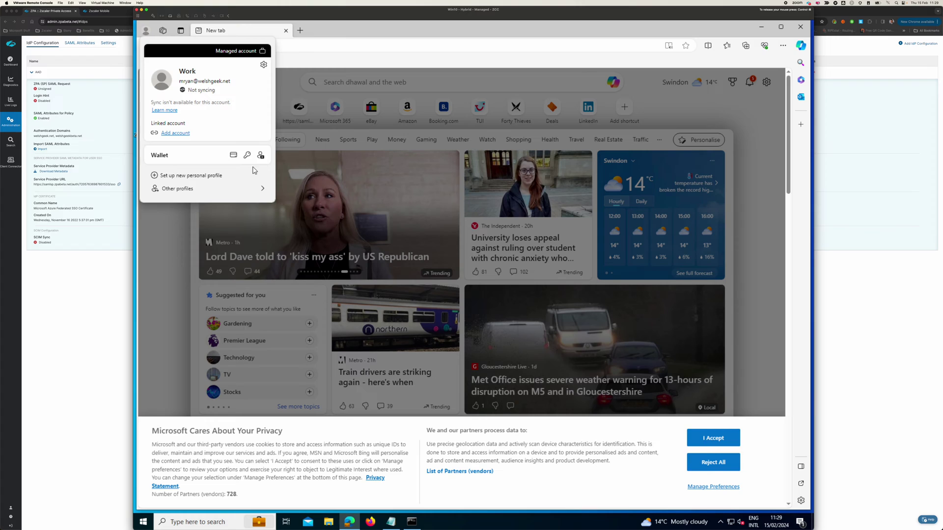
click(323, 44)
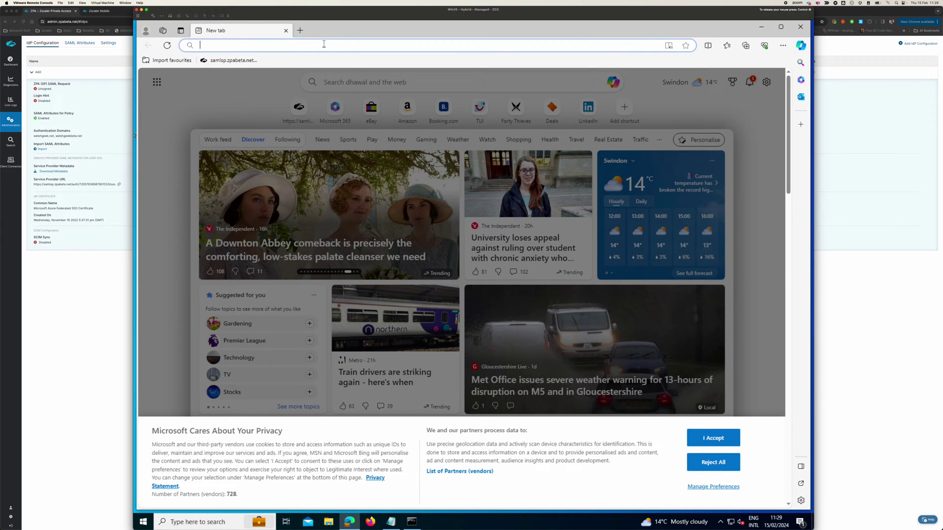
text(login.microsoftonline.com/fe4036f5-76ad-4232-9bda-313544c3ad54/saml2)
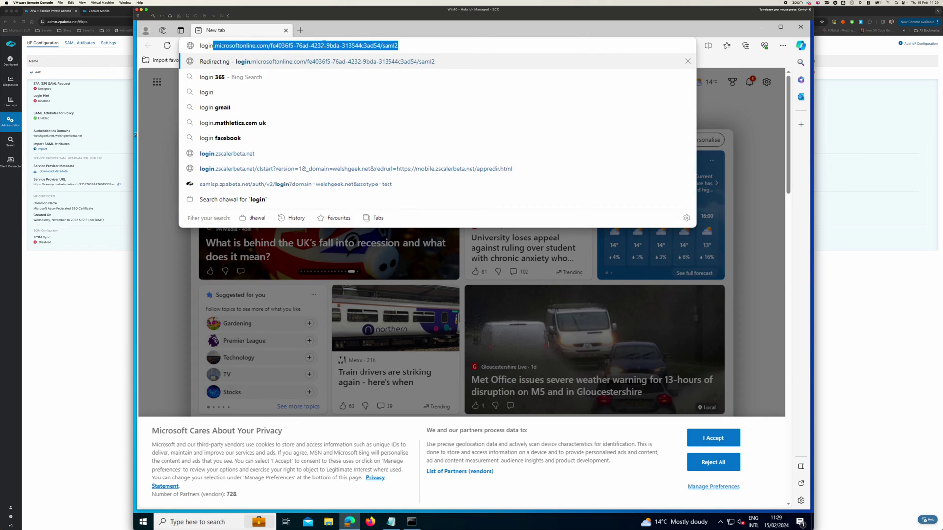
key(Down)
key(Down)
key(Down)
key(Down)
key(Down)
key(Down)
key(Down)
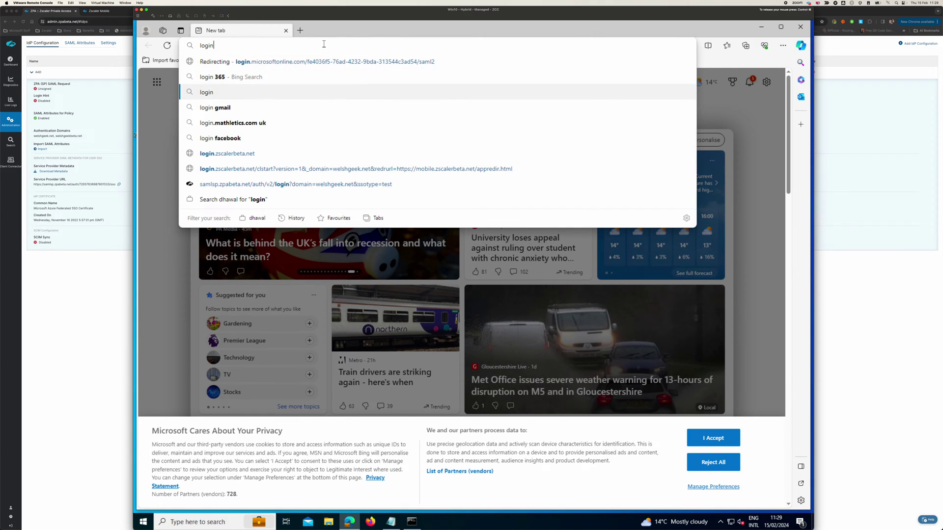
key(Return)
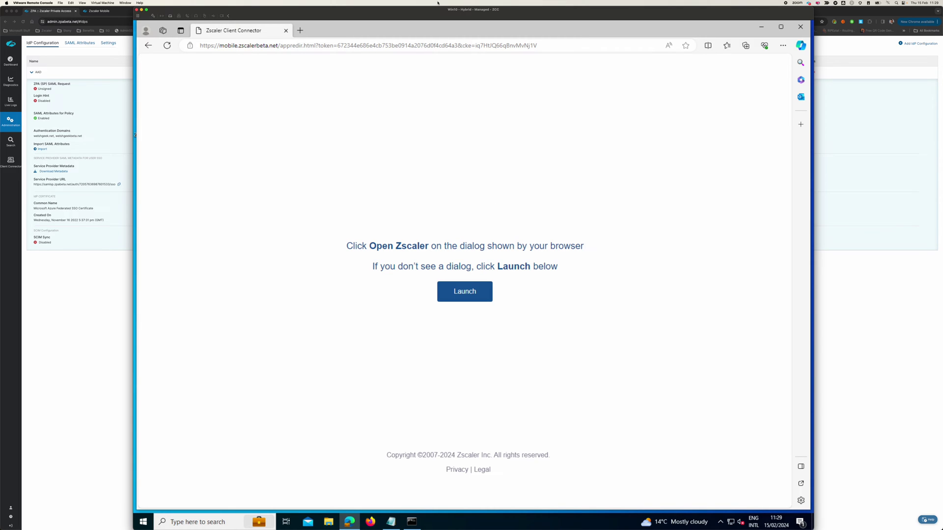
click(430, 45)
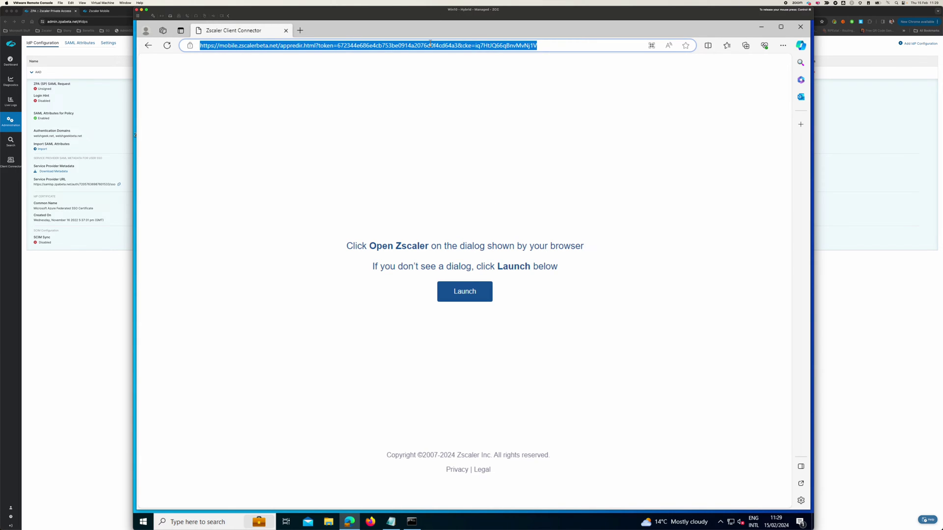
text(samlsp.zpabeta.net/auth/v2/login?domain=welshgeek.net&ssotype=test)
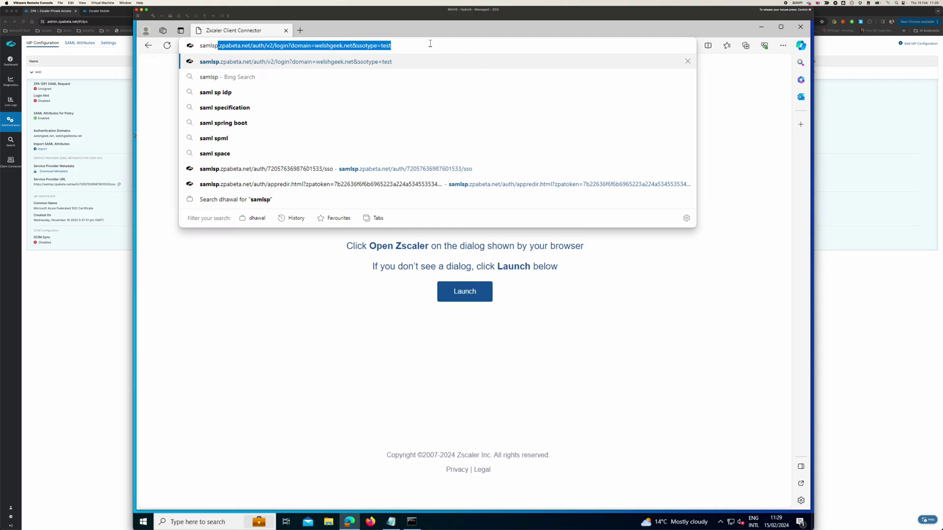
click(412, 46)
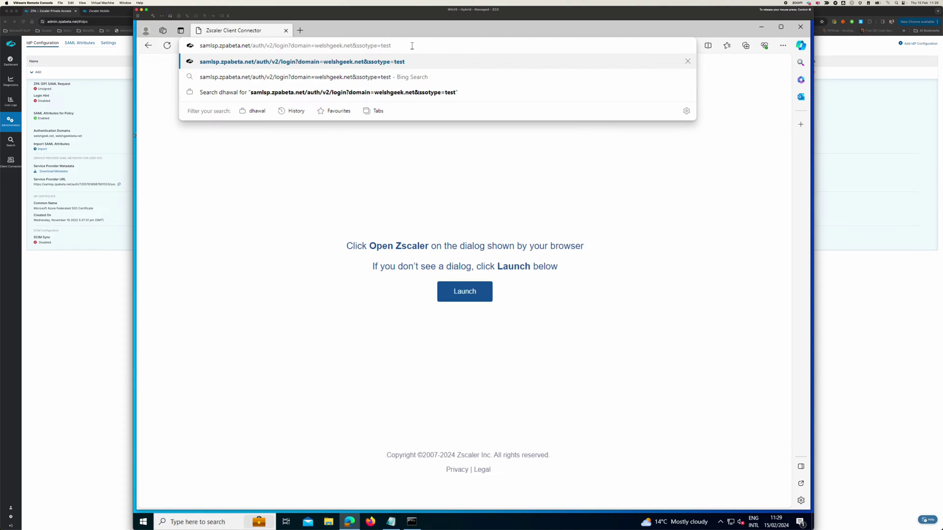
key(Return)
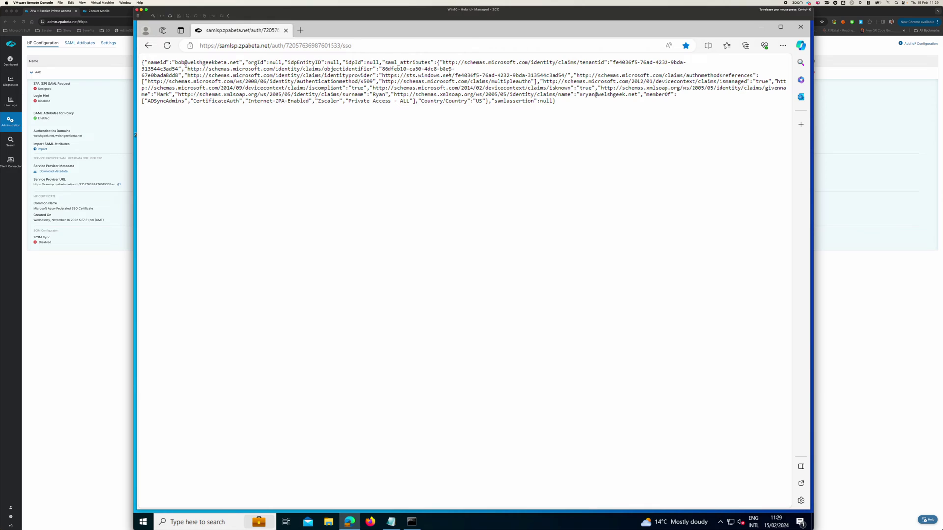
drag(688, 75, 751, 75)
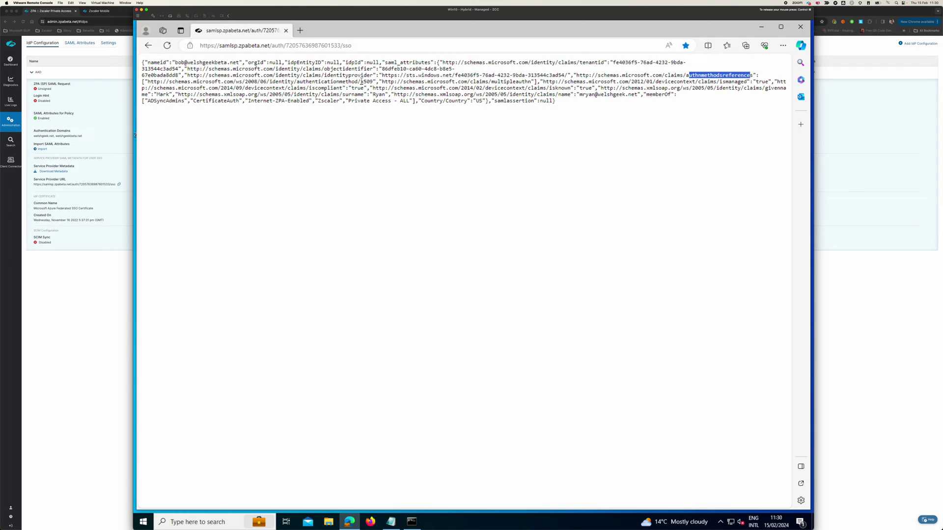
drag(361, 81, 374, 81)
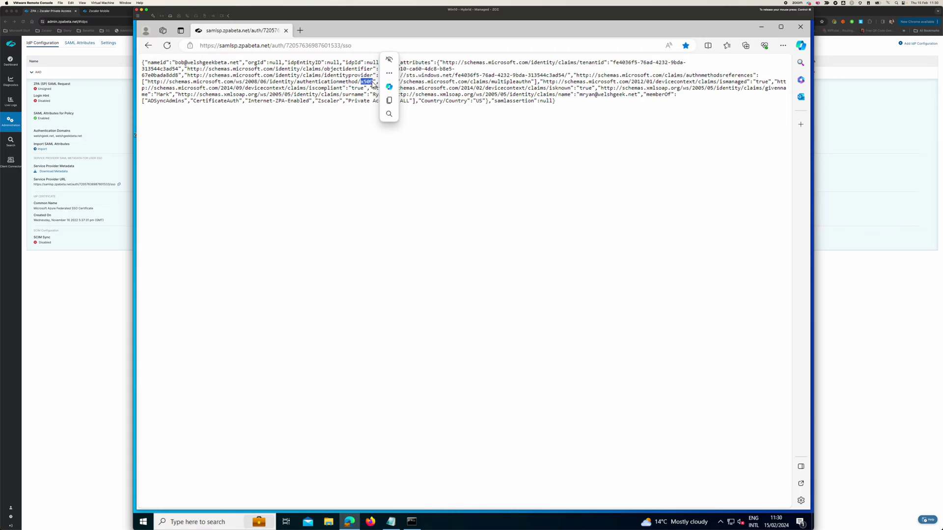
click(372, 82)
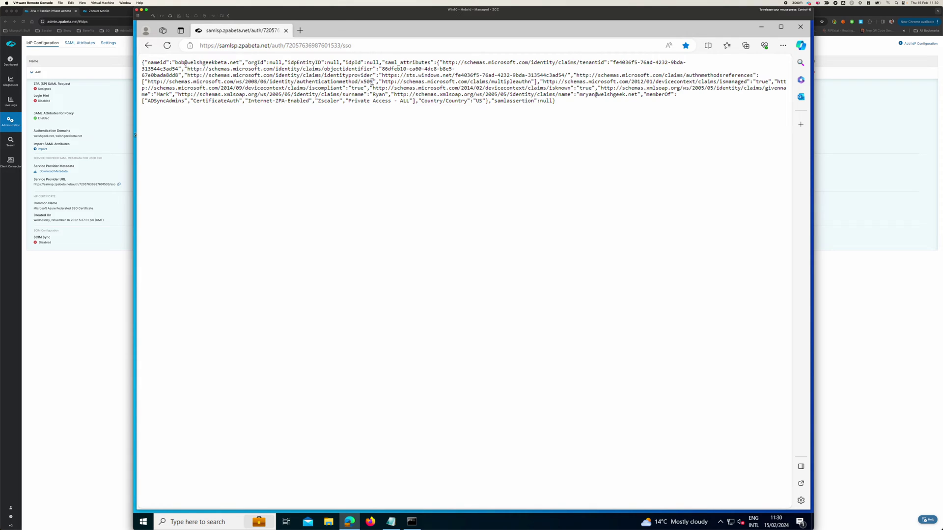
double_click(523, 82)
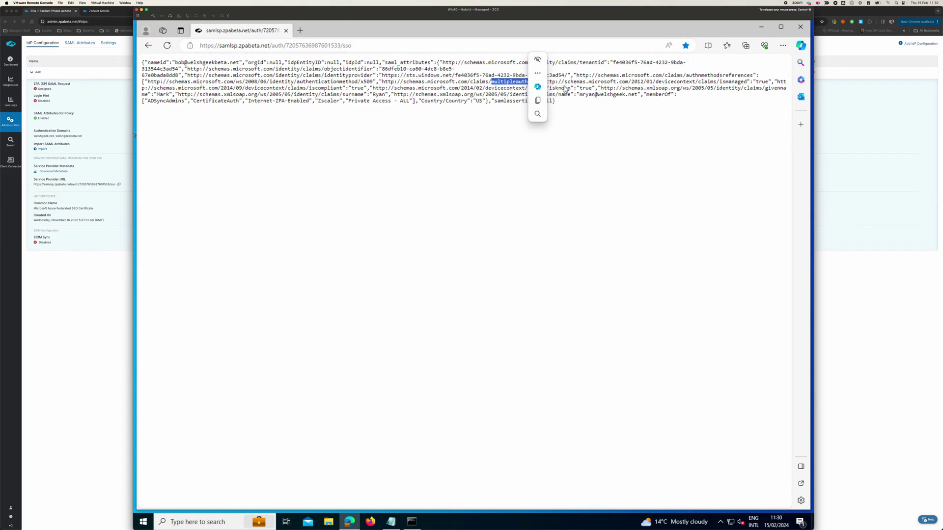
click(626, 93)
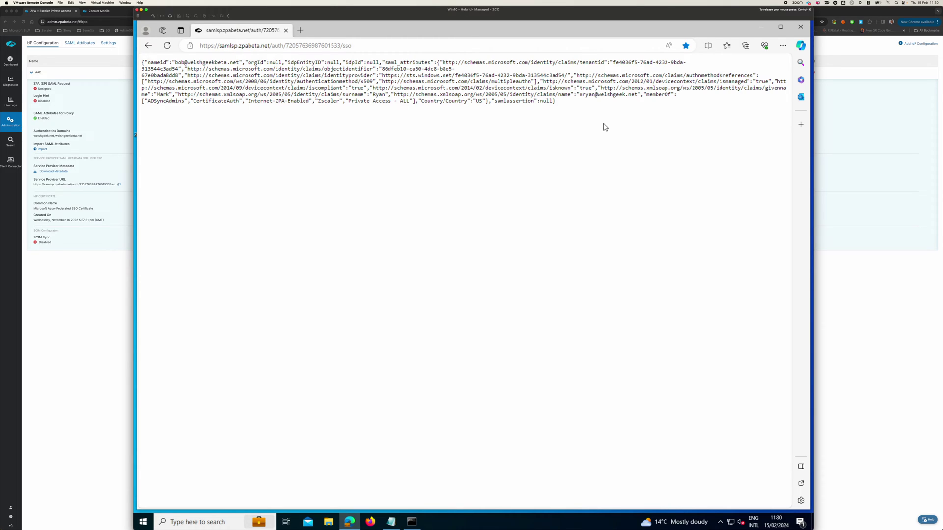
double_click(762, 81)
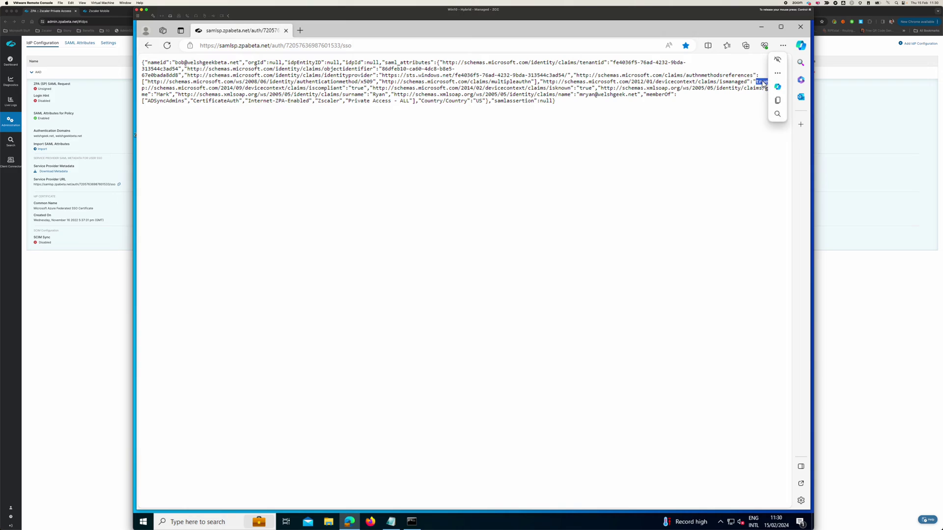
double_click(357, 88)
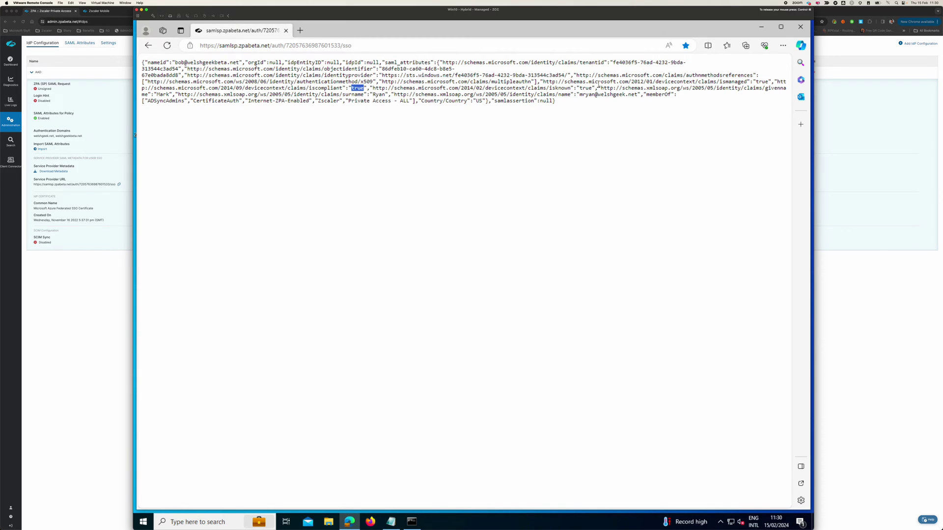
double_click(587, 88)
click(710, 144)
Close Edge and load the login.zscalerbeta.net clstart address in Firefox
click(800, 28)
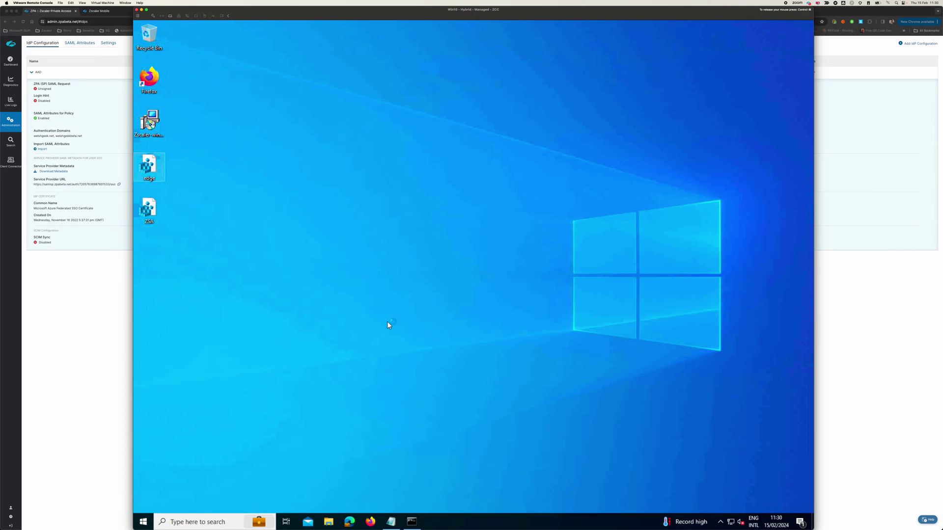
click(371, 521)
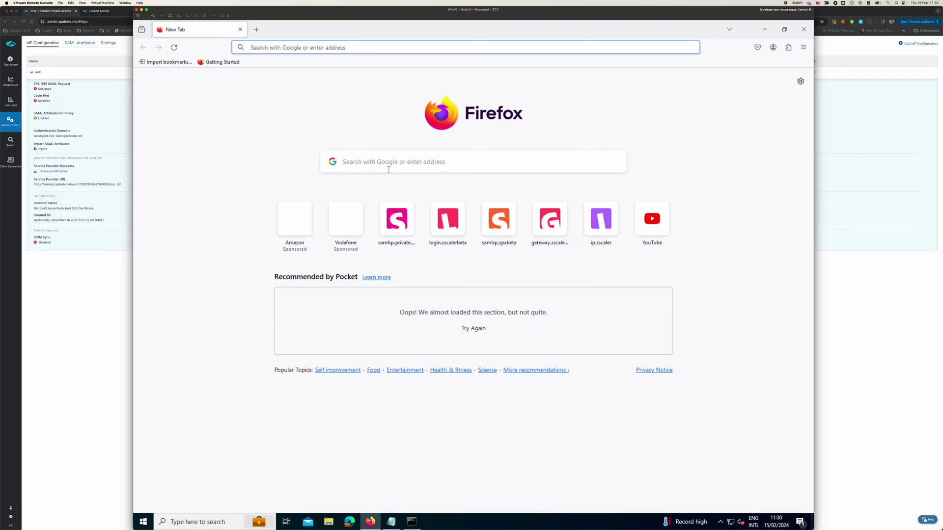
text(cl)
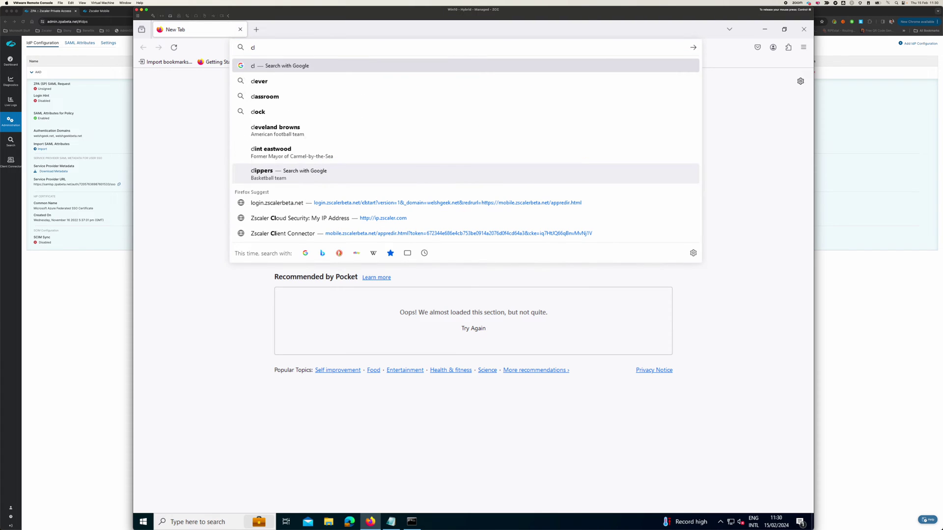
text(st)
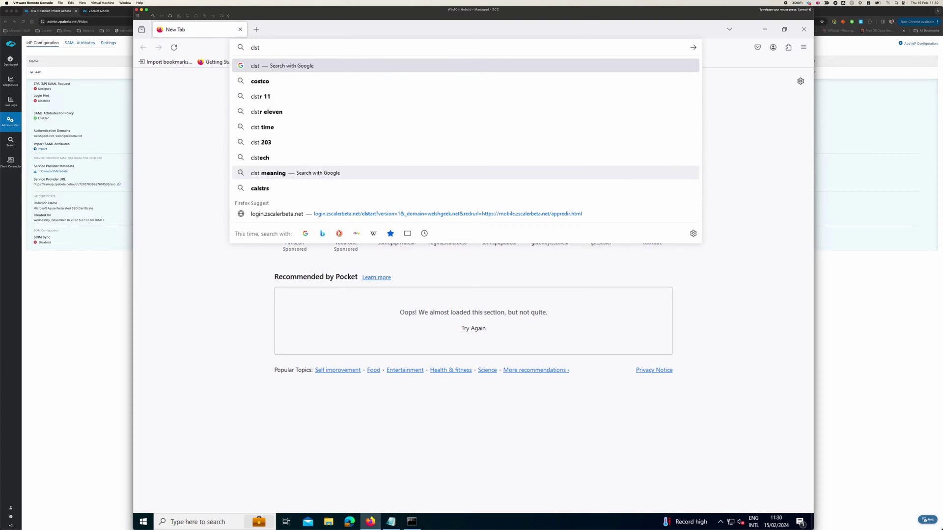
key(shift+Tab)
key(shift+Tab)
key(shift+Tab)
key(Tab)
key(Tab)
key(Tab)
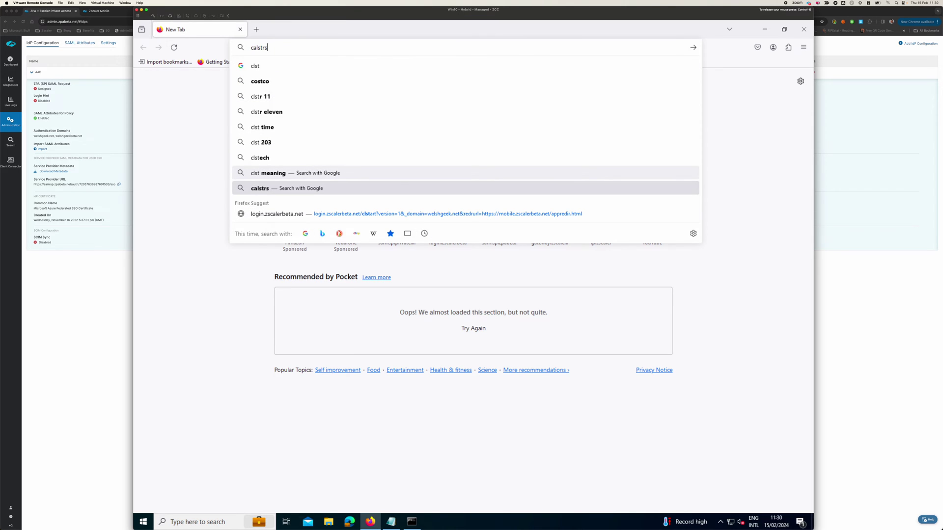
key(Down)
key(Return)
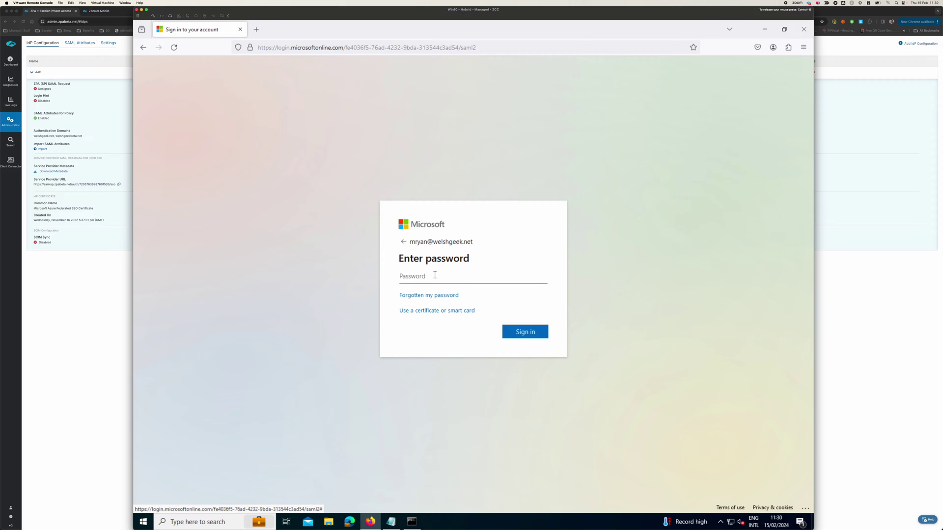
Sign in to Microsoft with the password and cancel the open-Zscaler prompt
text(••••••••)
key(Return)
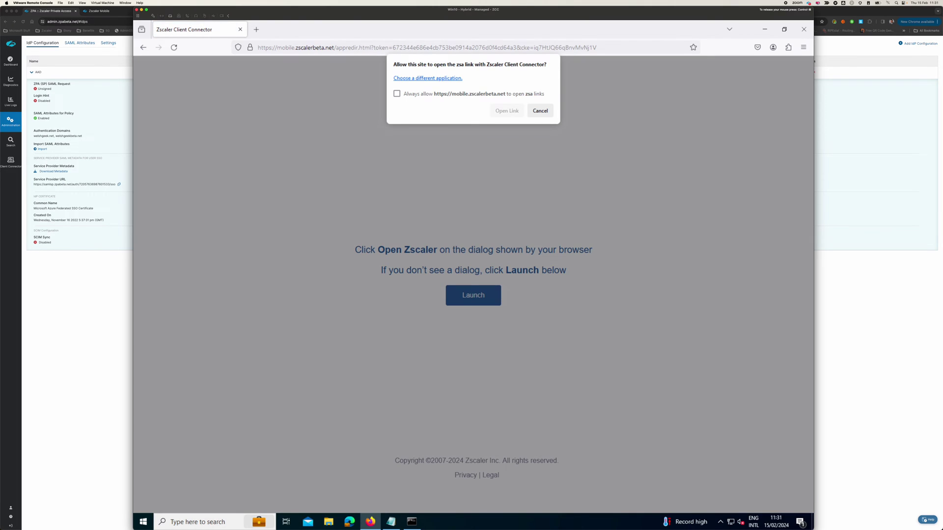
click(545, 109)
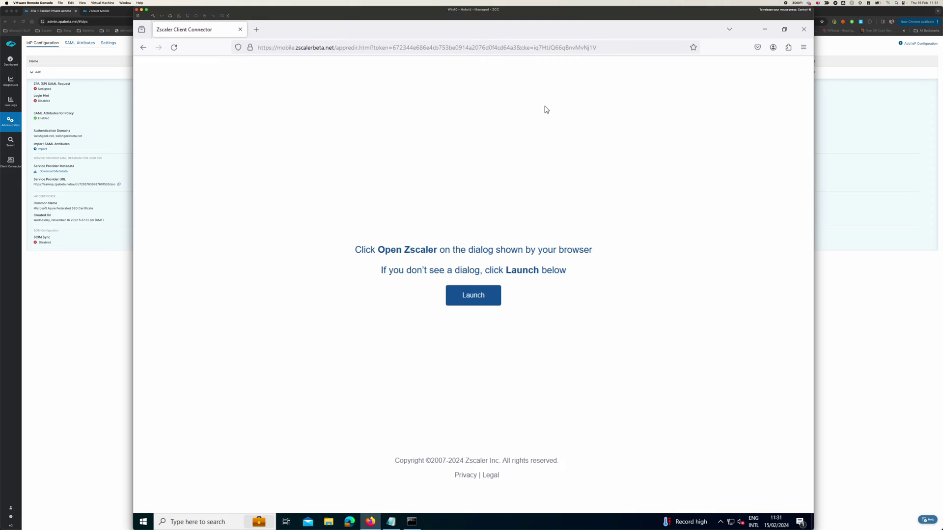
Load the samlsp.zpabeta.net SAML test page in Firefox
click(560, 51)
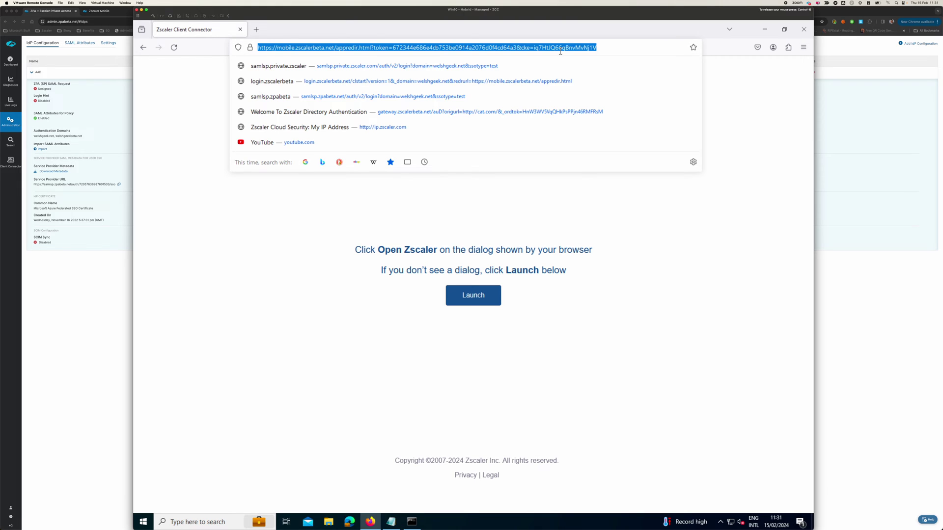
text(samlsp.private.zscaler.com/)
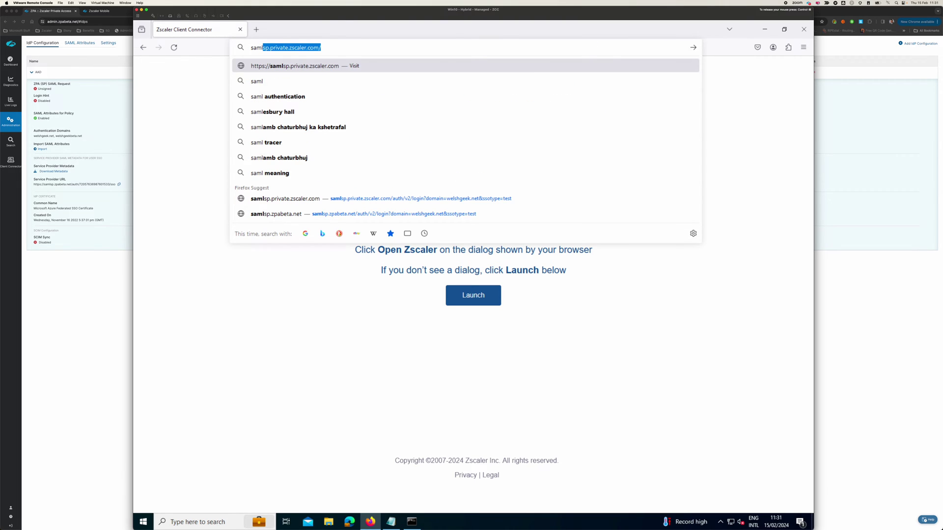
key(Up)
key(Up)
key(Up)
key(Up)
key(Up)
key(Up)
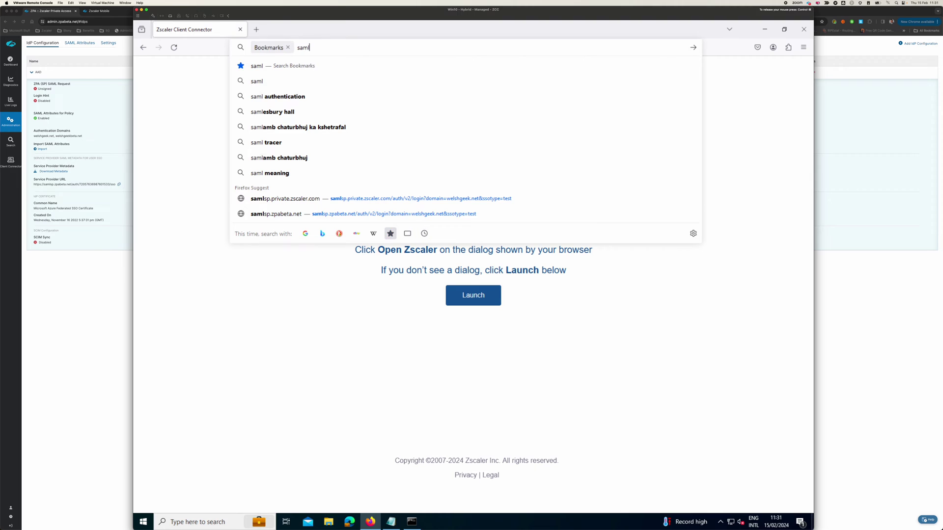
key(Up)
key(Up)
key(Up)
key(Up)
key(Up)
key(Down)
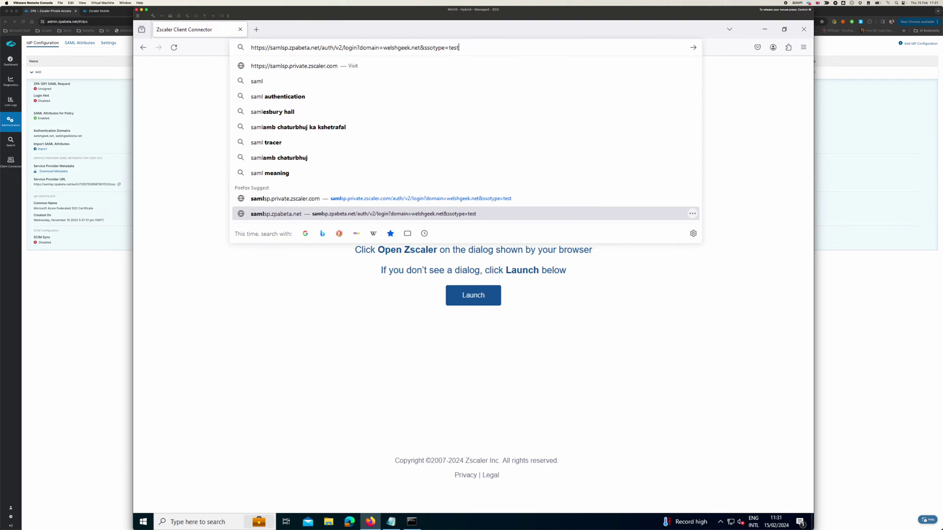
key(Return)
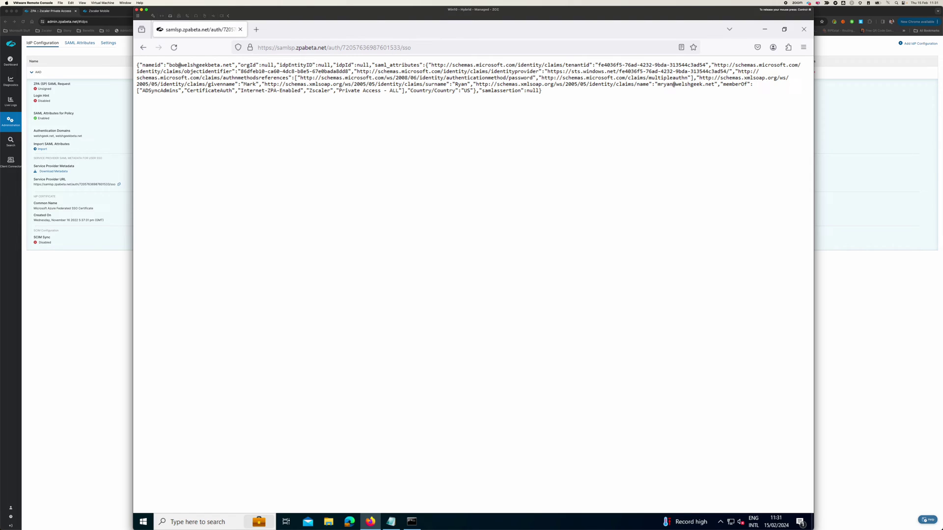
Highlight the password and multipleauthn authentication methods in the response, then close Firefox
double_click(661, 77)
double_click(512, 78)
double_click(680, 78)
click(800, 38)
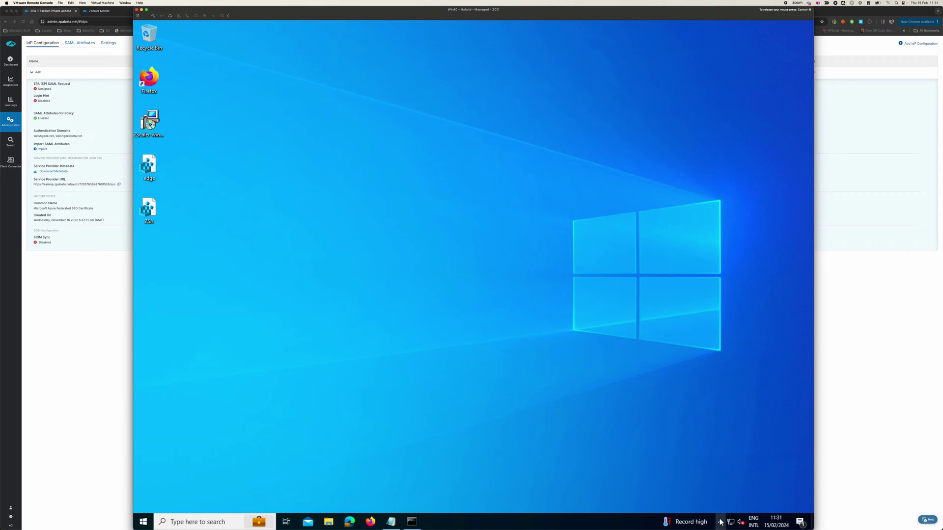
click(149, 523)
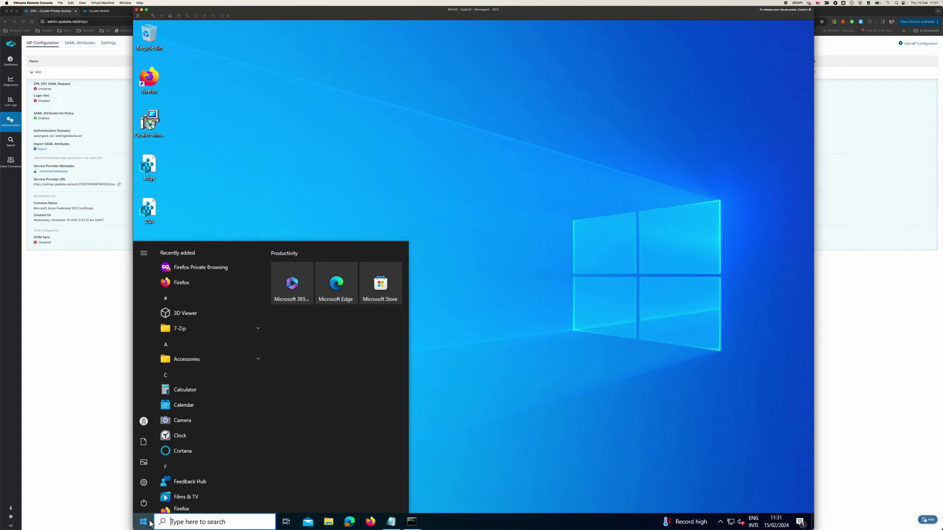
text(zscal)
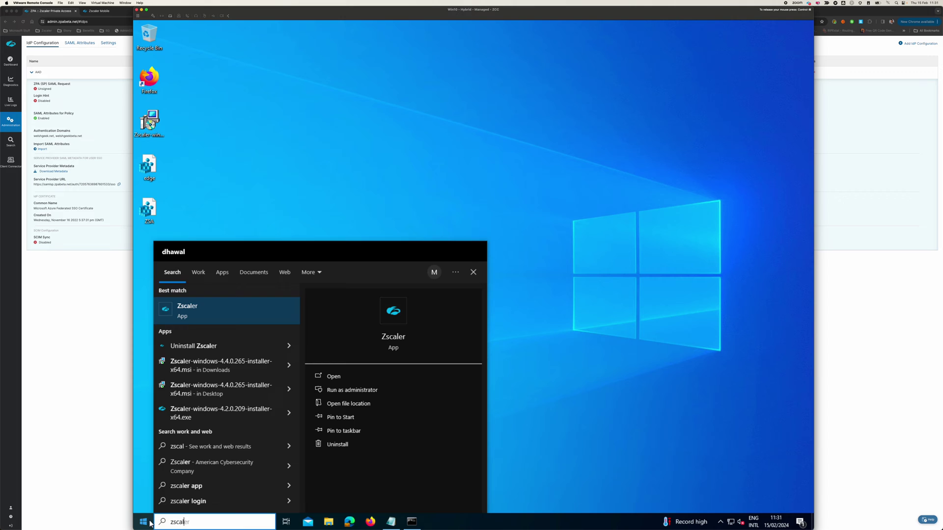
click(149, 522)
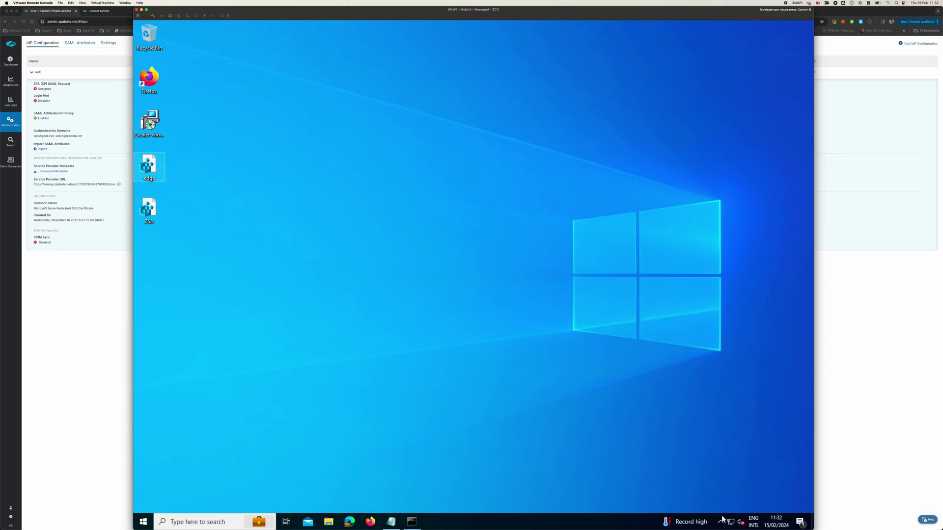
Open Zscaler Client Connector from the tray and view Internet Security connection details
click(721, 521)
right_click(713, 489)
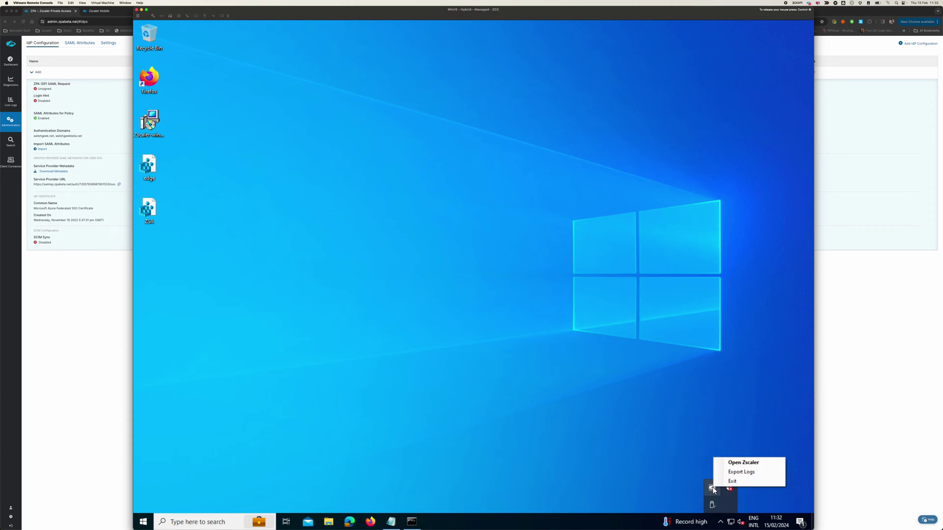
click(738, 463)
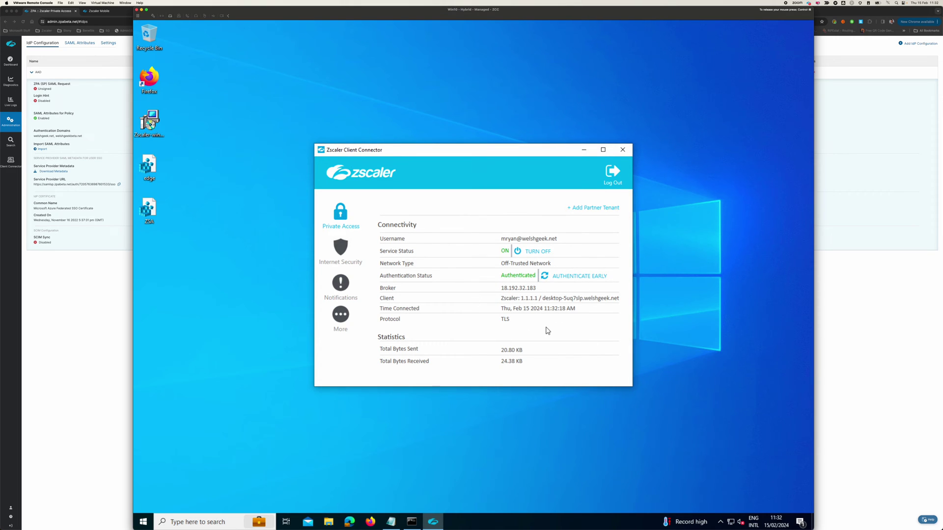
click(342, 253)
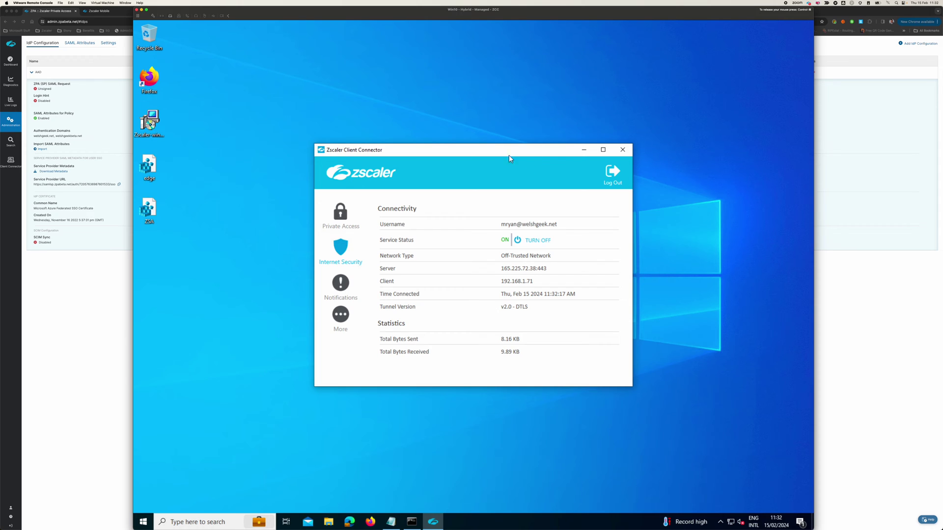
Log out of Zscaler Client Connector, then exit it from the tray icon
click(613, 178)
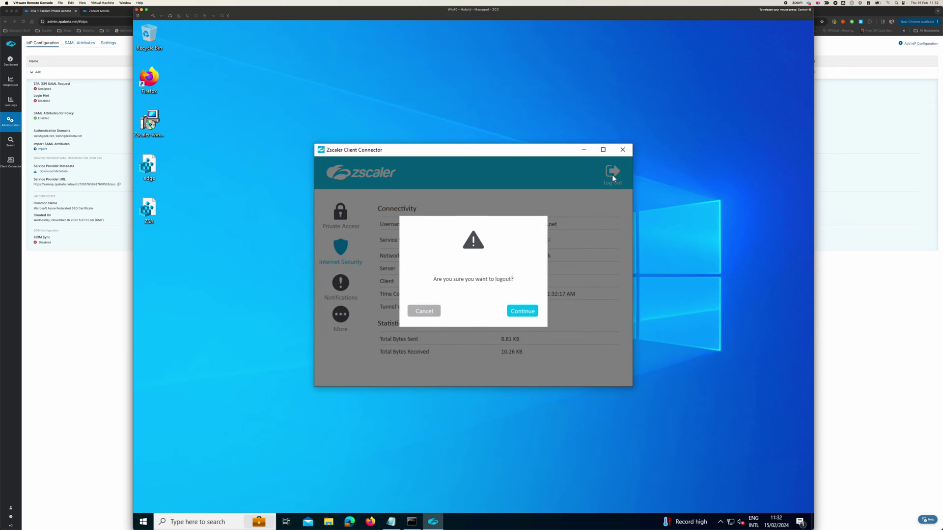
click(523, 312)
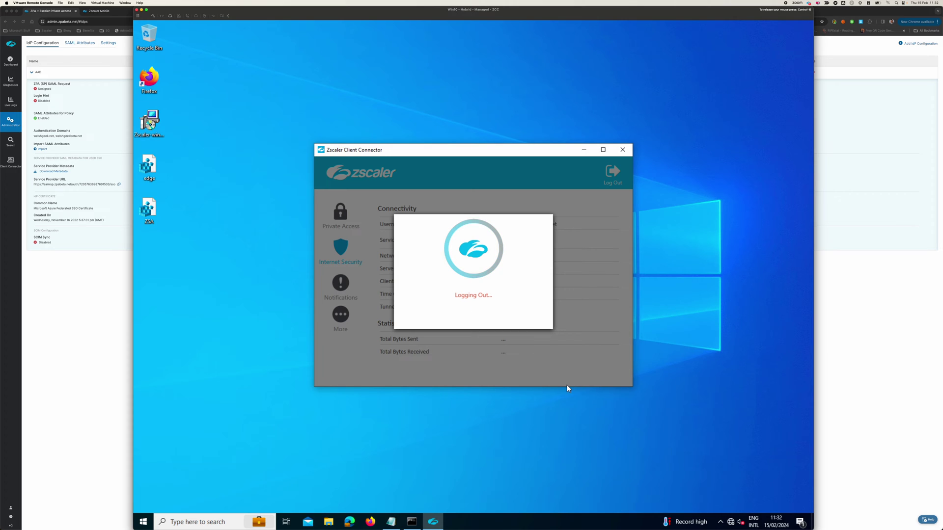
click(720, 522)
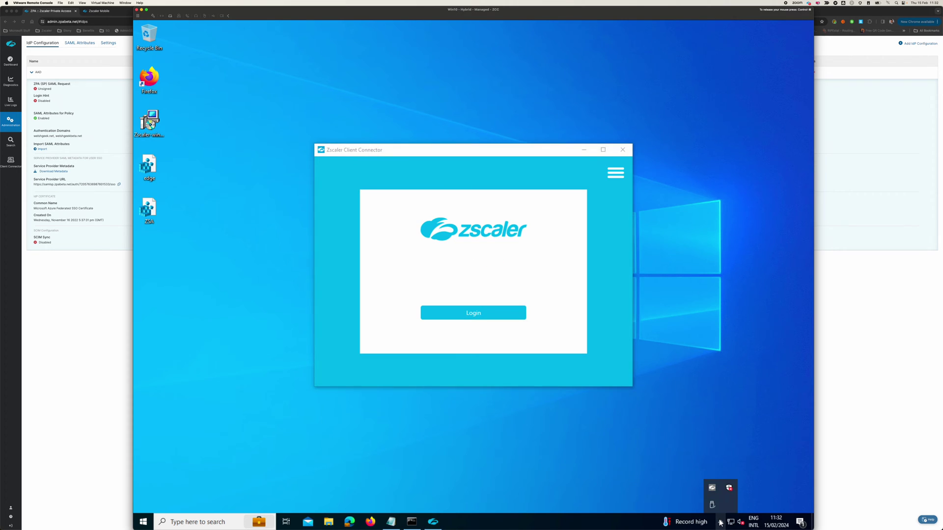
right_click(714, 489)
click(720, 485)
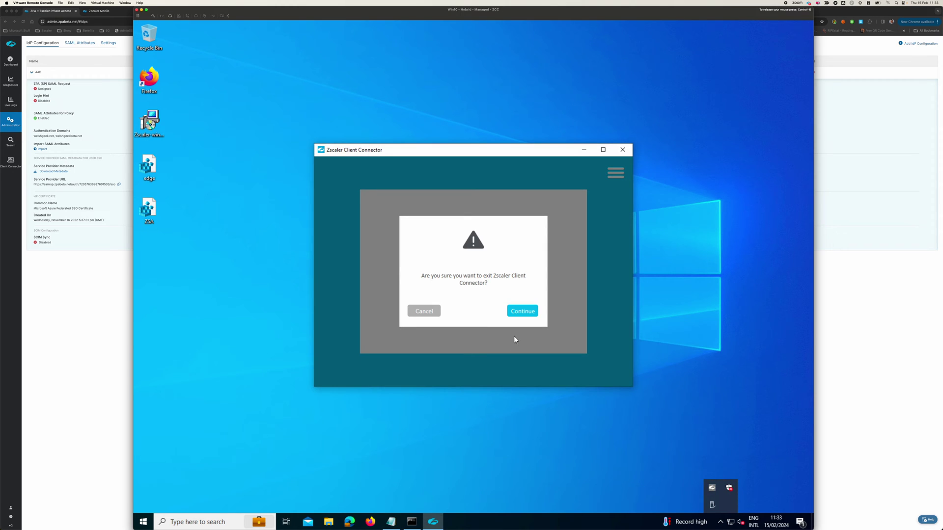
click(525, 311)
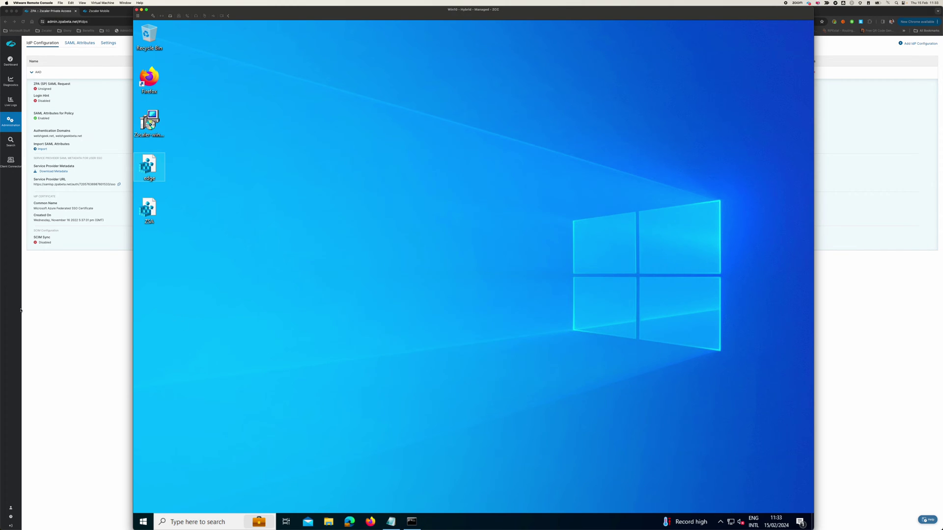
Turn on Browser-Based Authentication in the portal's Windows Platform Settings and save
click(60, 299)
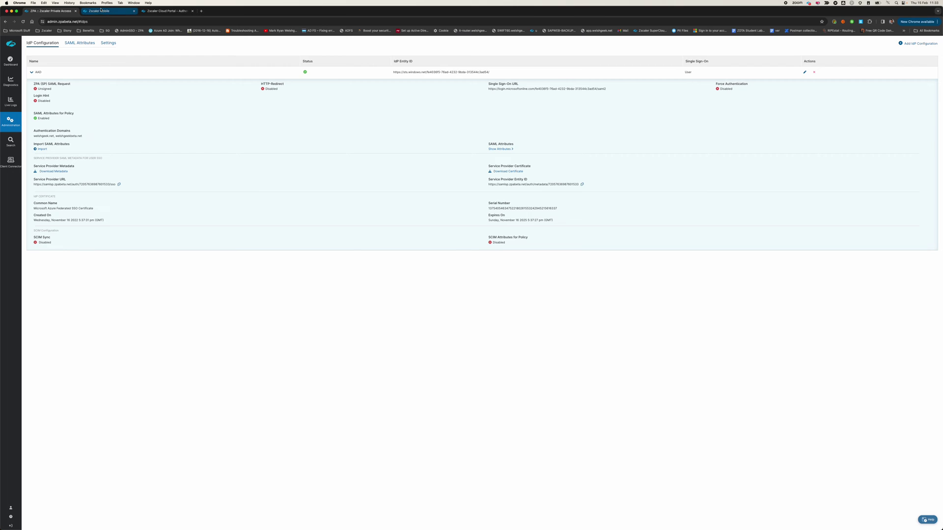
click(103, 12)
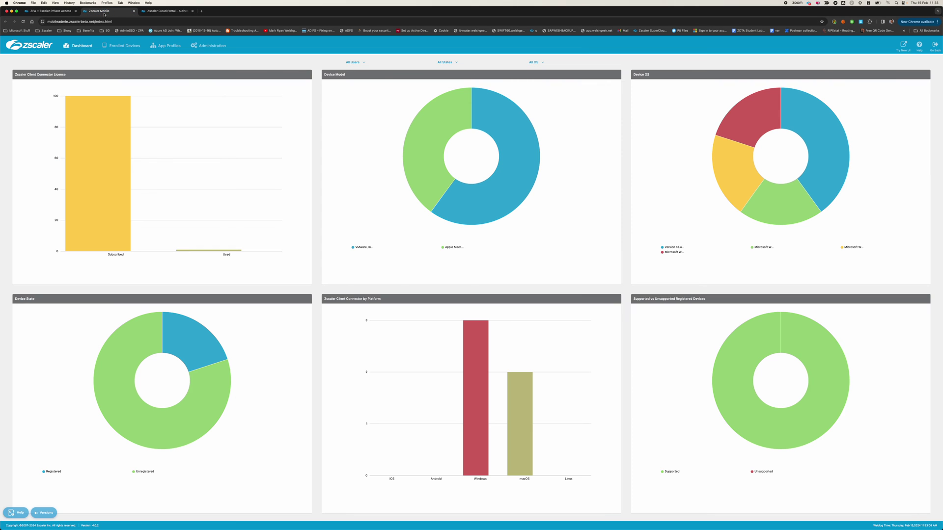
click(208, 48)
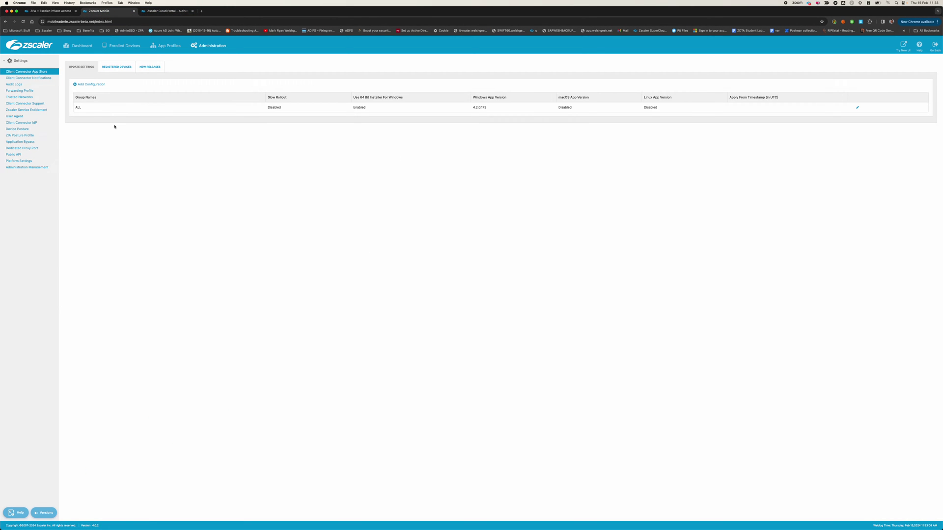
scroll(19, 163, down, 1)
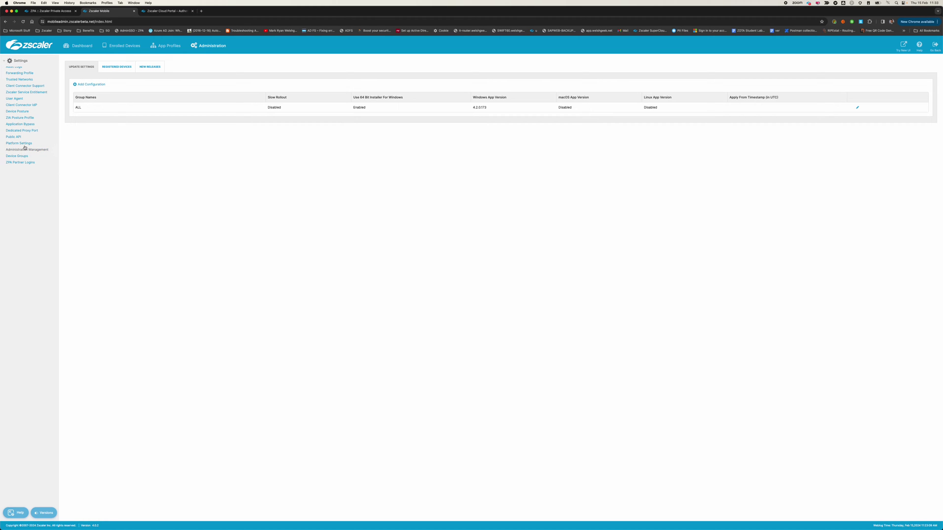
click(24, 145)
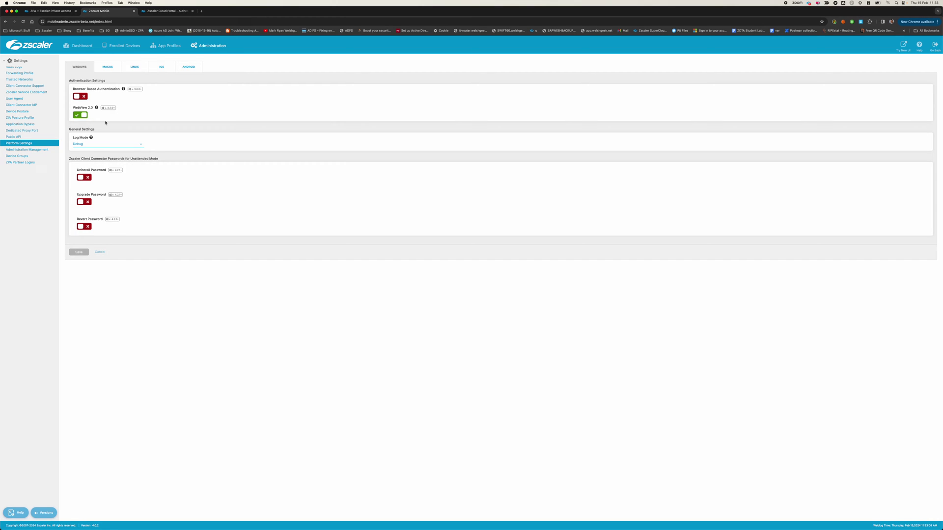
click(77, 97)
click(78, 252)
key(super+Tab)
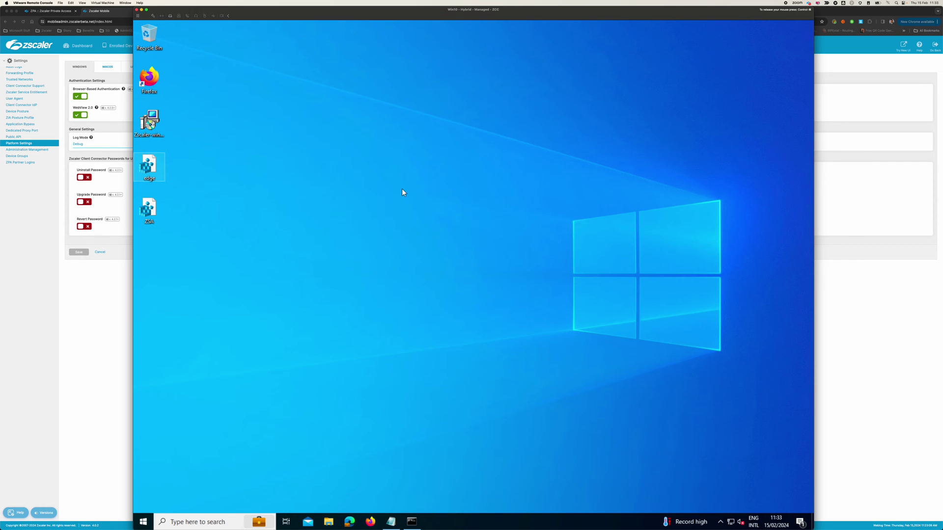
Launch Zscaler Client Connector and set Microsoft Edge to always open its sign-in link
click(143, 521)
text(zscal)
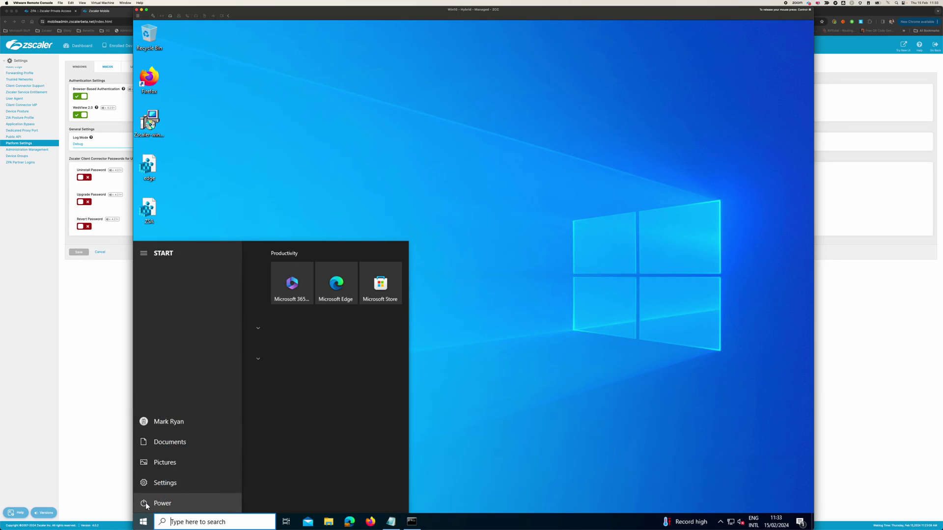
key(Return)
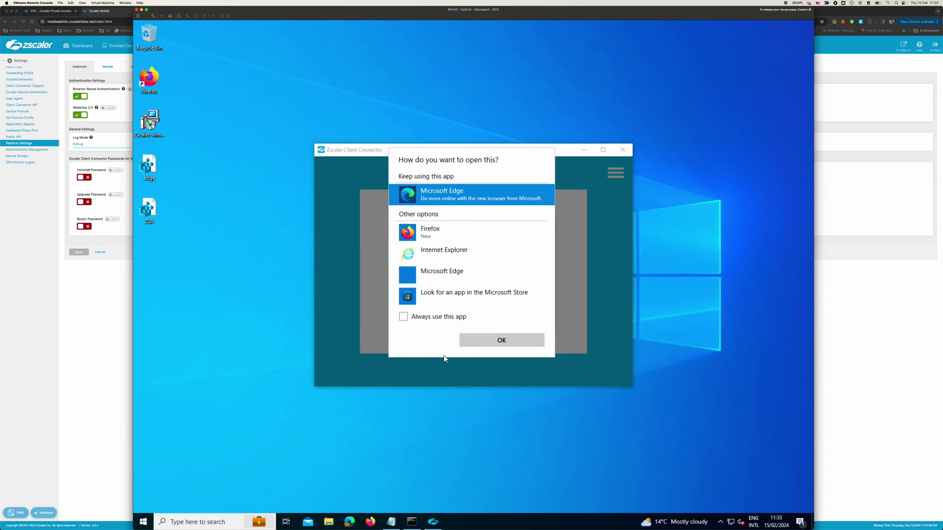
click(439, 318)
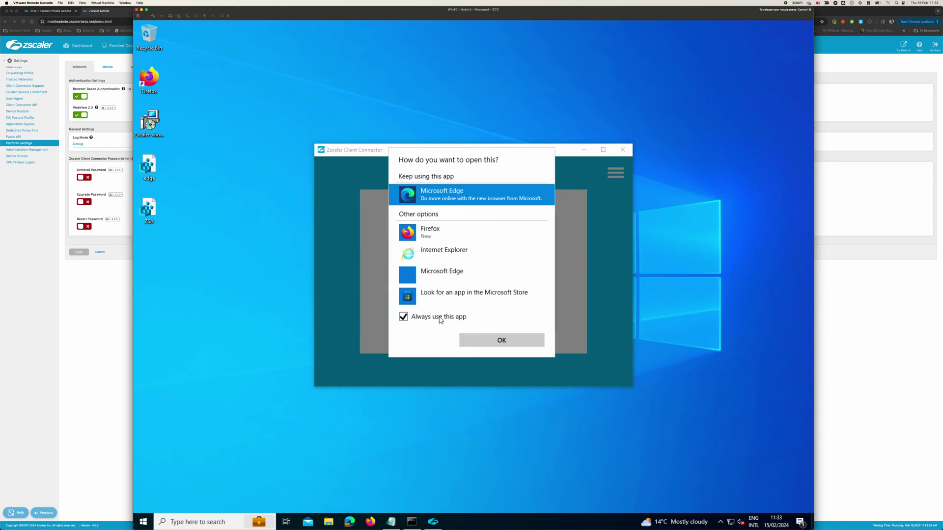
click(502, 341)
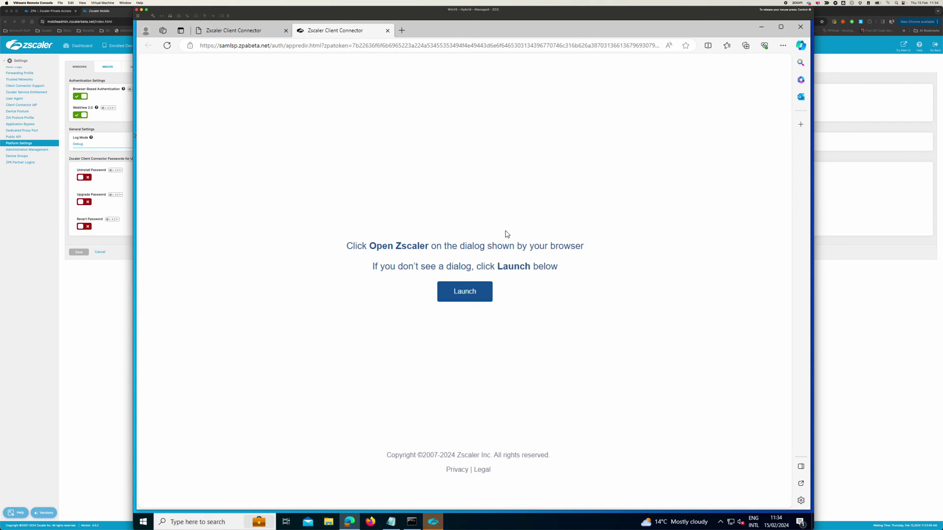
Switch between the Zscaler Client Connector window and the Edge sign-in page
click(433, 521)
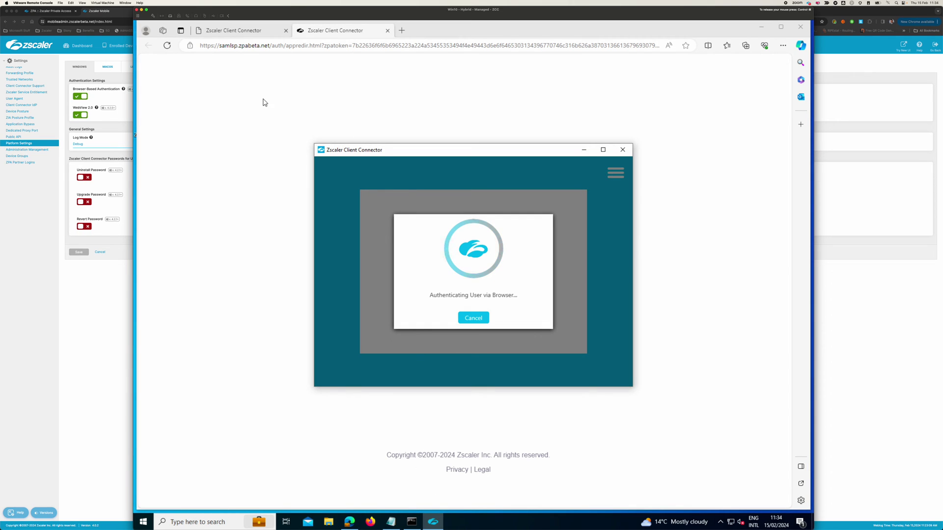
click(189, 79)
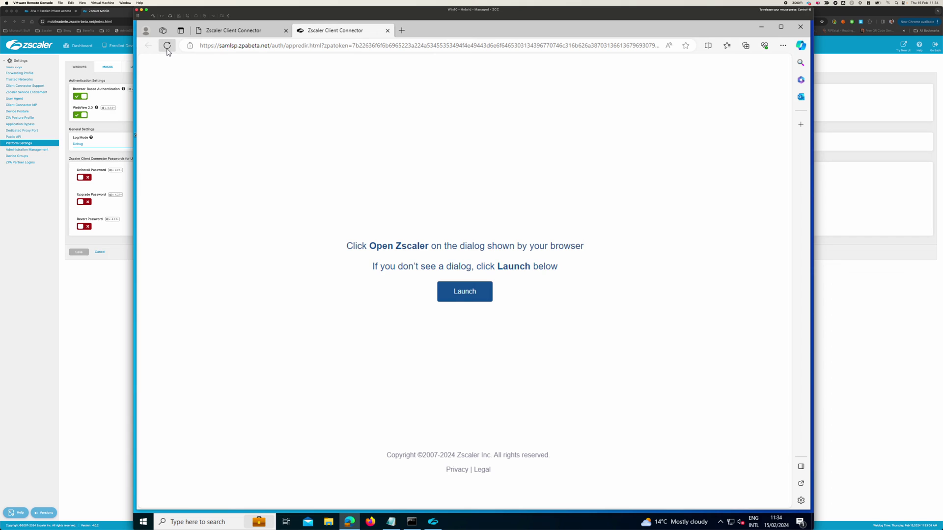
click(433, 522)
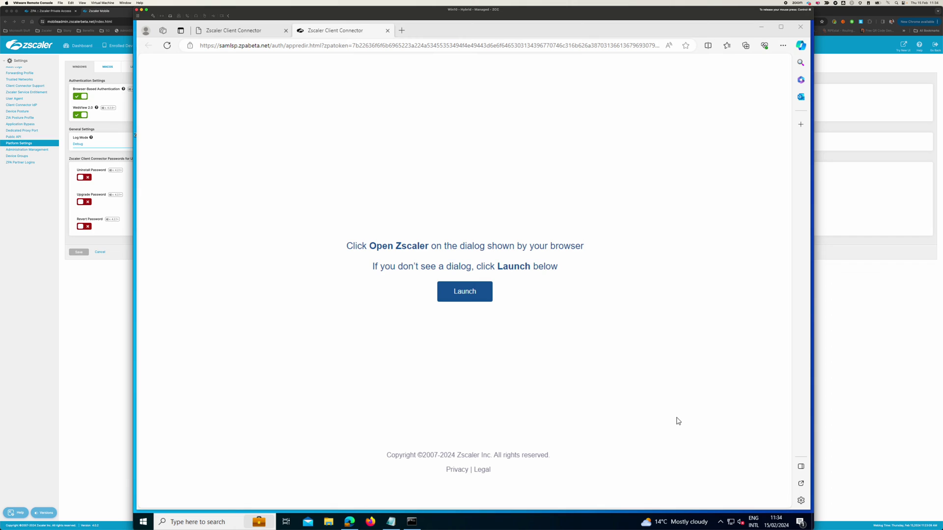
Open Zscaler Client Connector from the system tray icon, then bring Edge forward and minimise it
click(720, 521)
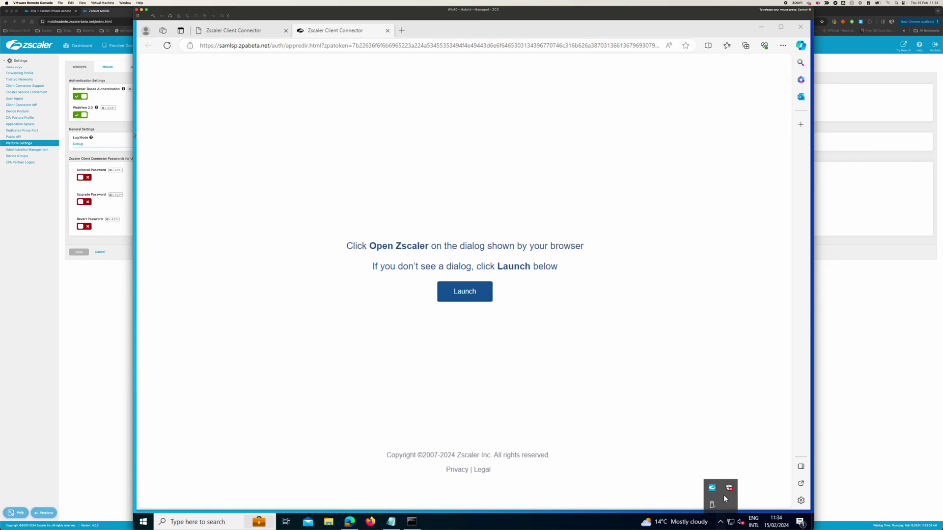
right_click(712, 488)
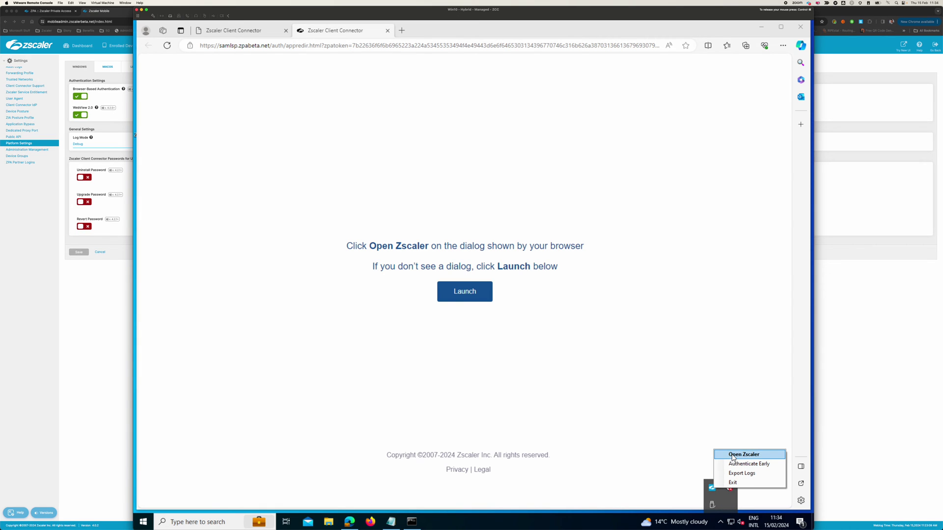
click(733, 457)
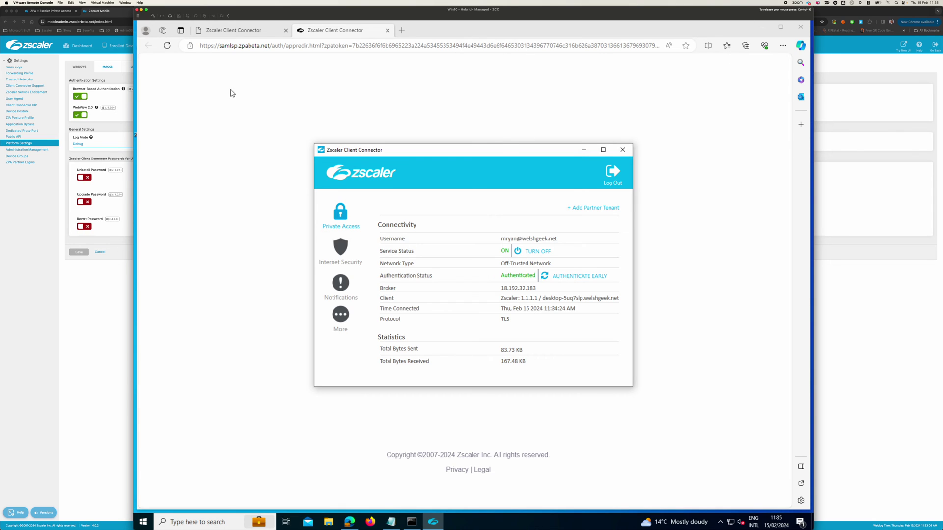
click(227, 133)
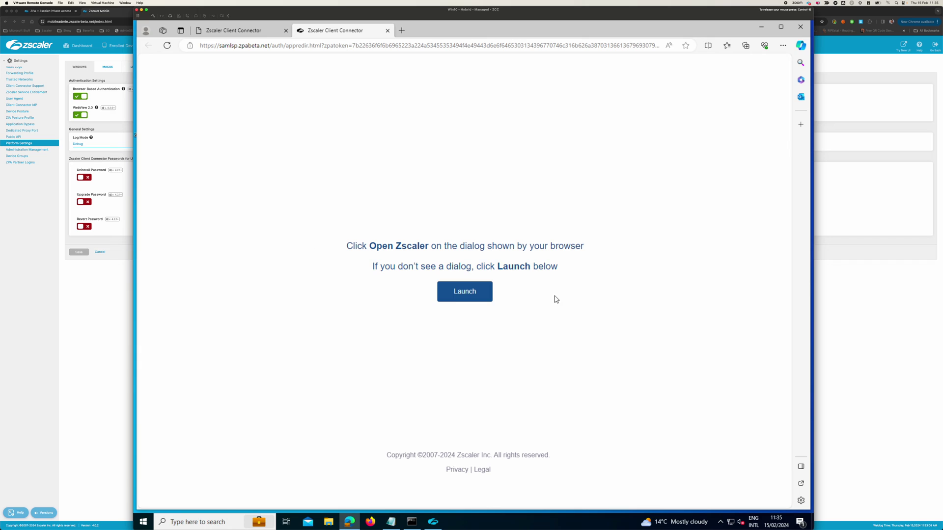
click(763, 27)
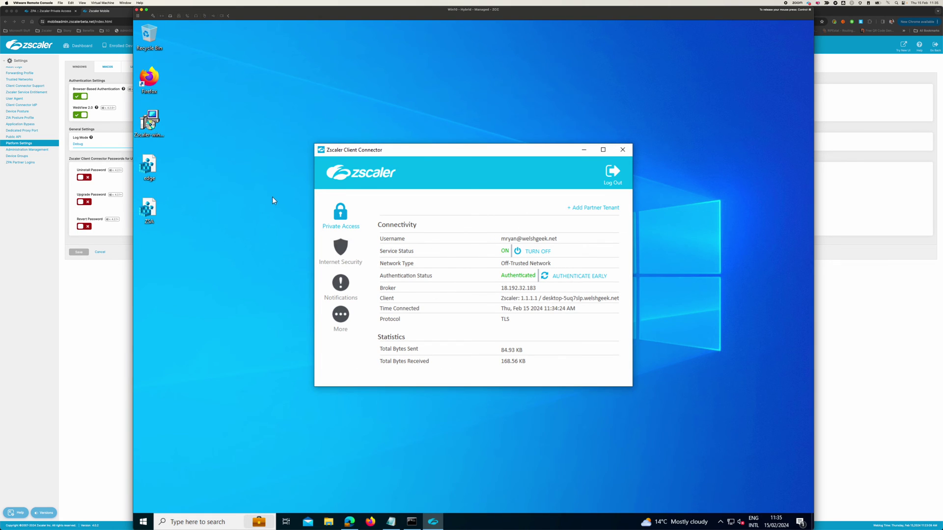
right_click(153, 167)
click(155, 187)
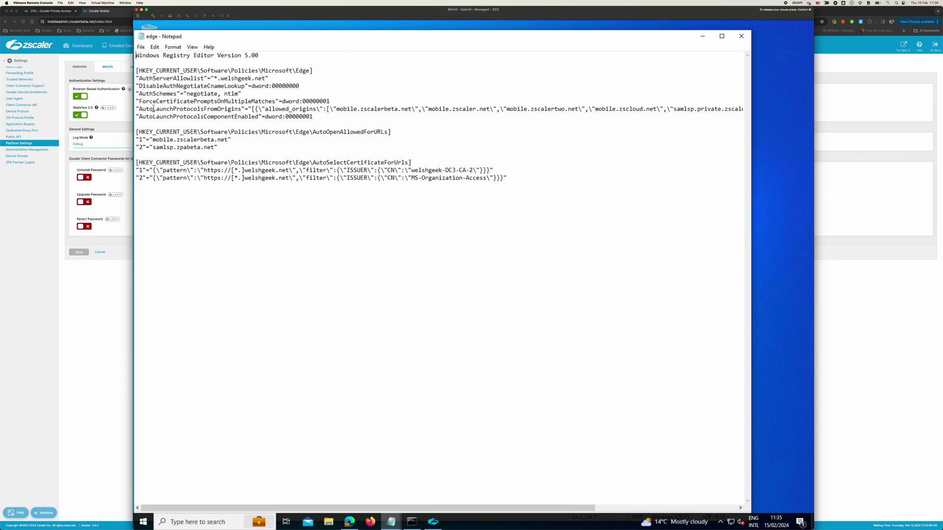
drag(140, 109, 492, 107)
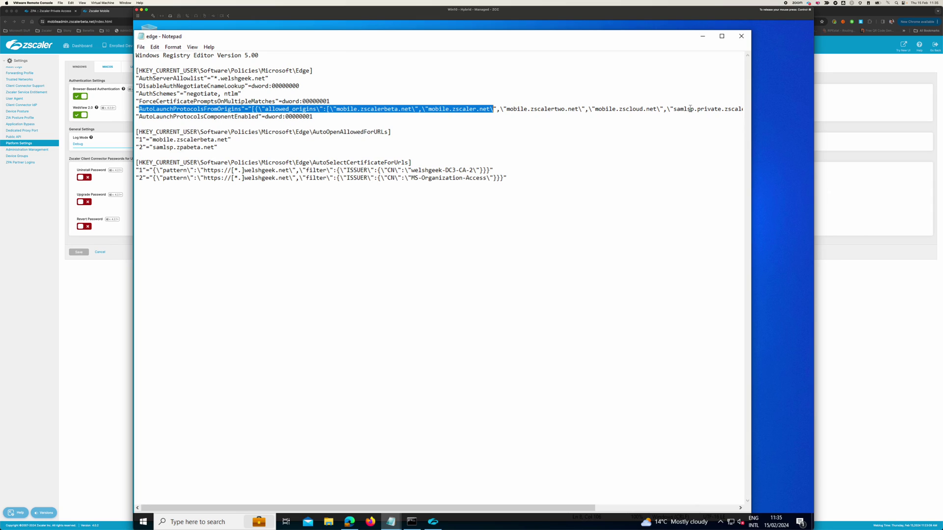
drag(677, 109, 660, 112)
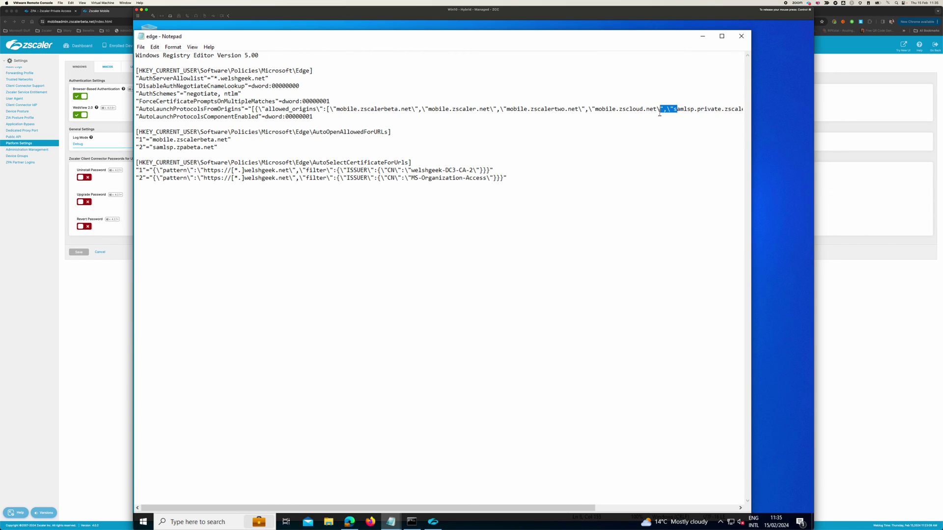
click(374, 119)
drag(312, 132, 387, 132)
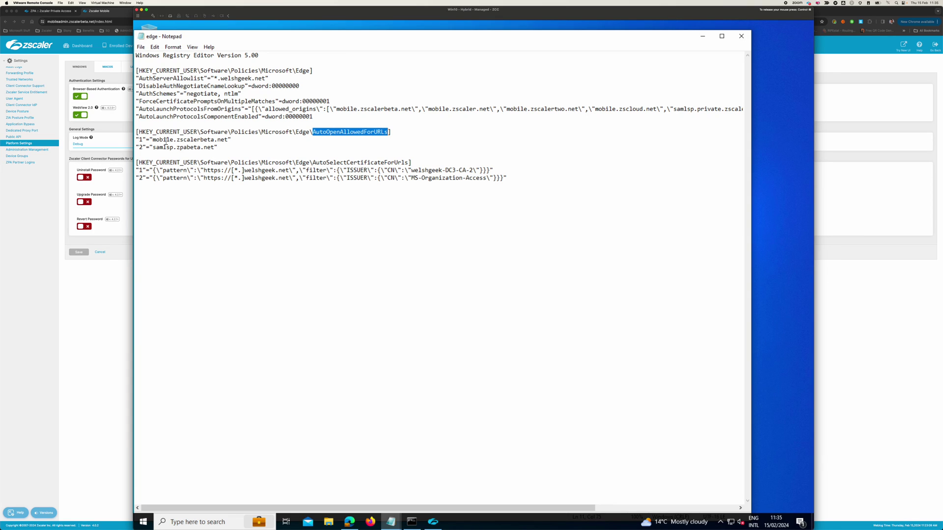
drag(149, 139, 217, 140)
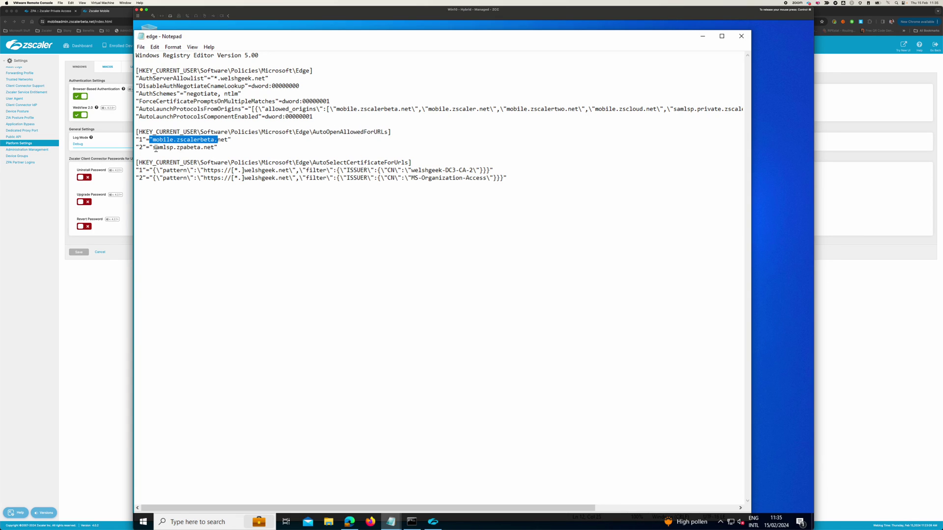
drag(152, 147, 216, 149)
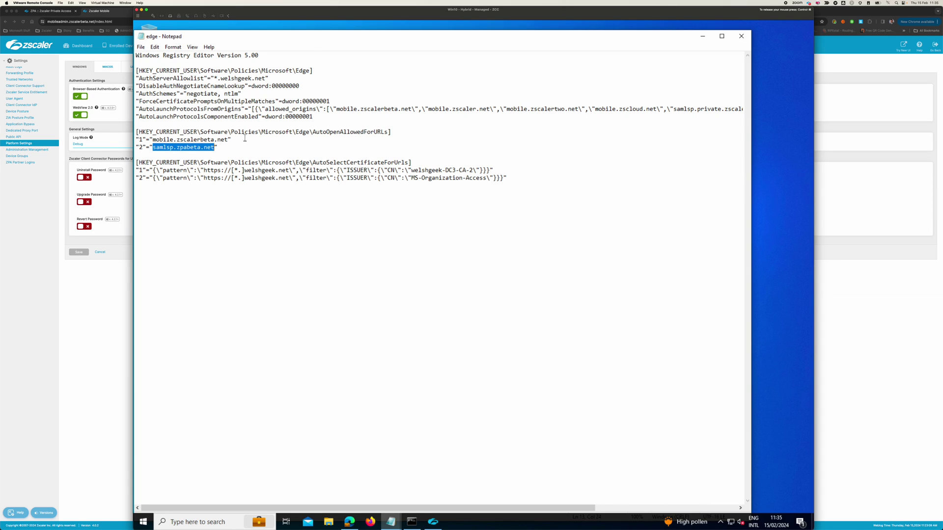
click(741, 35)
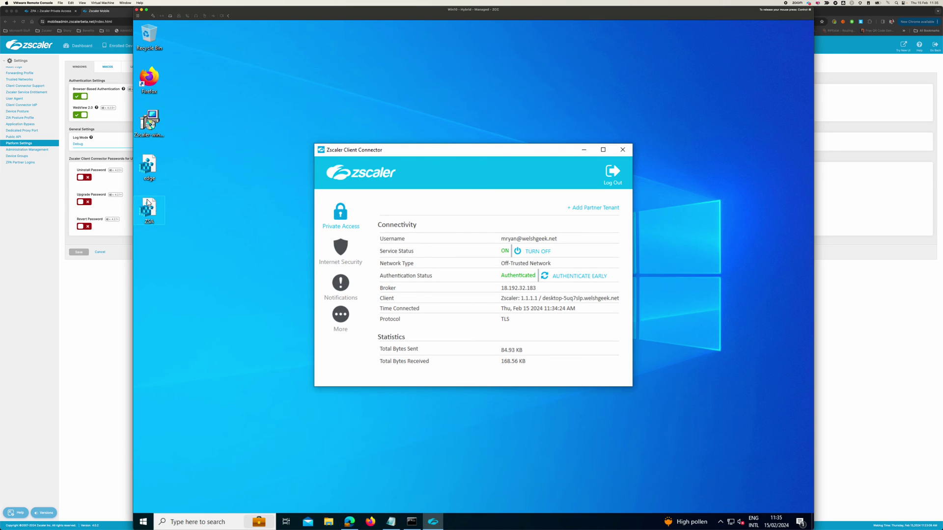
right_click(149, 202)
click(152, 216)
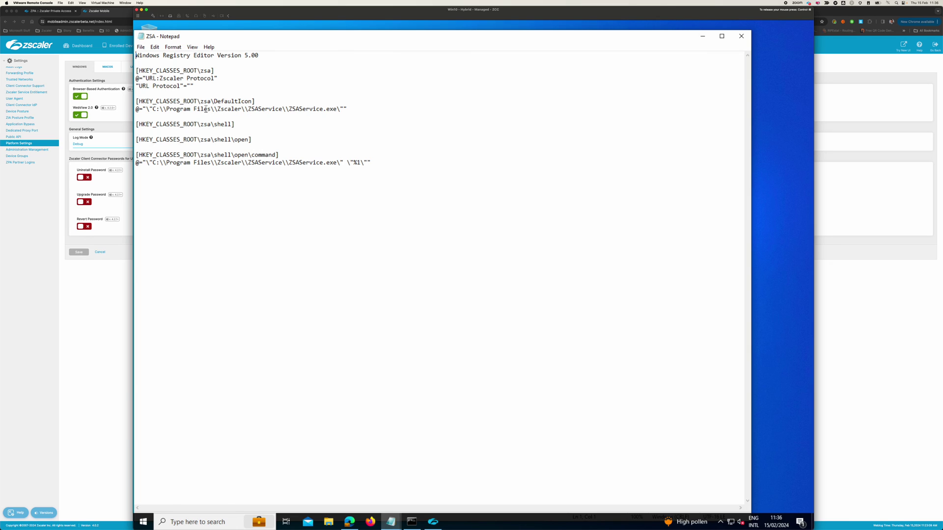
double_click(207, 70)
double_click(307, 109)
drag(361, 162, 352, 163)
click(741, 38)
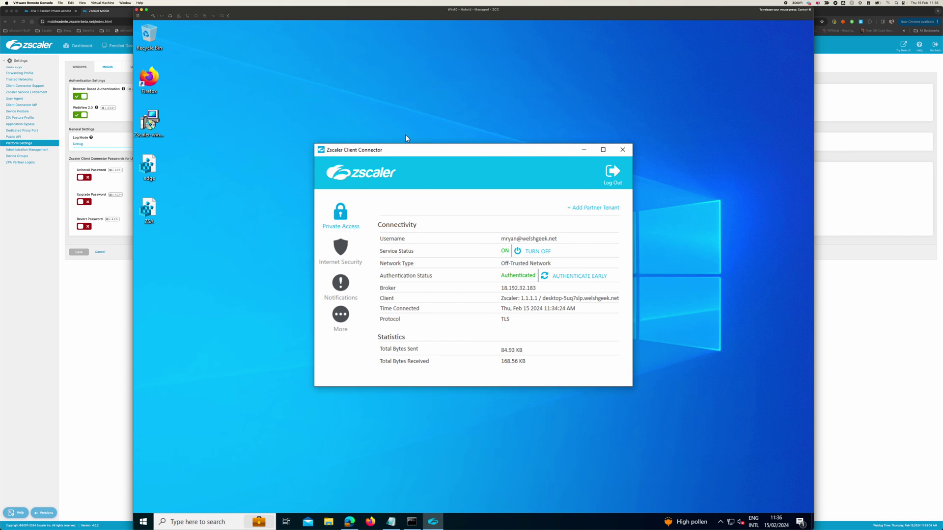